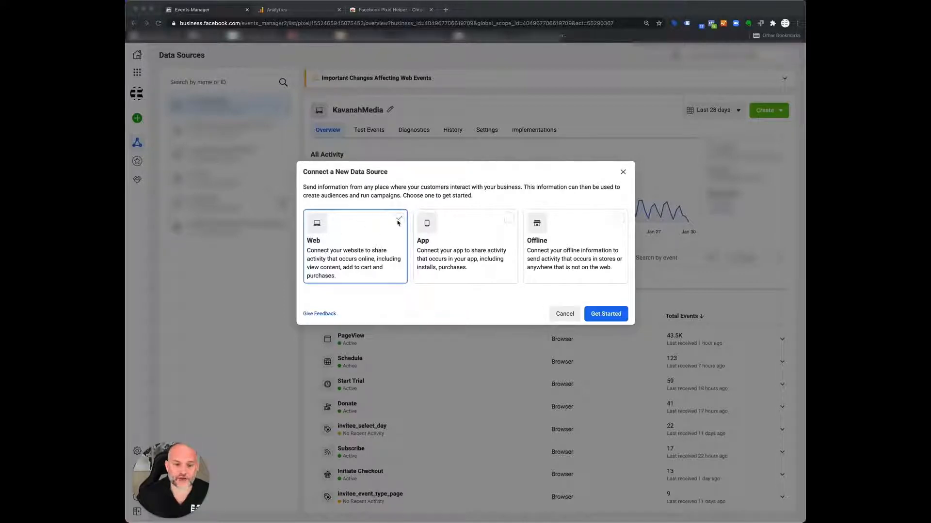
- Create a web data source connected through Facebook Pixel, name it Test Pixel, and leave the website URL empty
{"action": "left_click", "coordinate": [600, 316]}
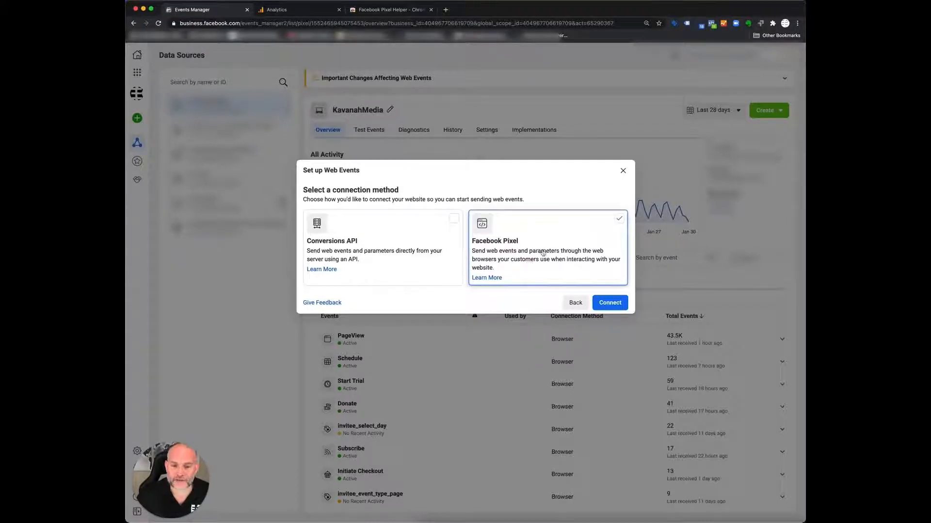
{"action": "left_click", "coordinate": [609, 302]}
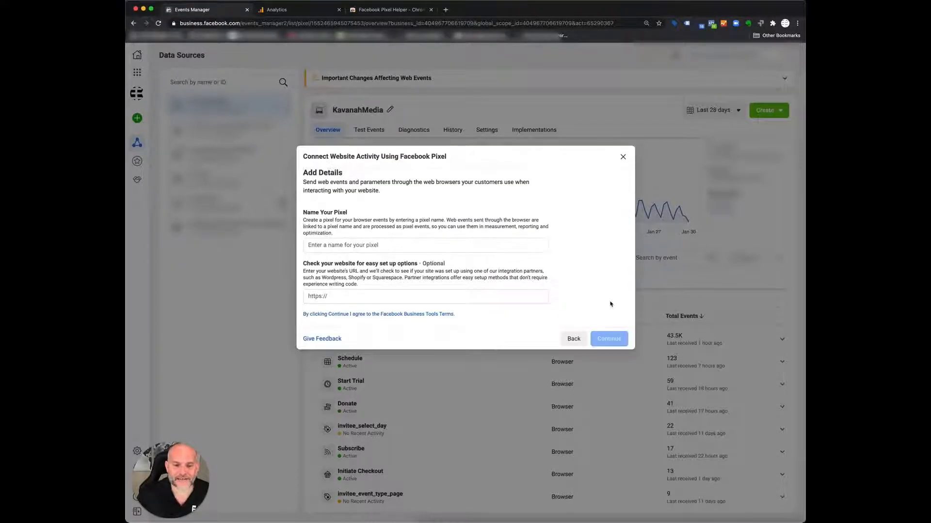
{"action": "left_click", "coordinate": [339, 244]}
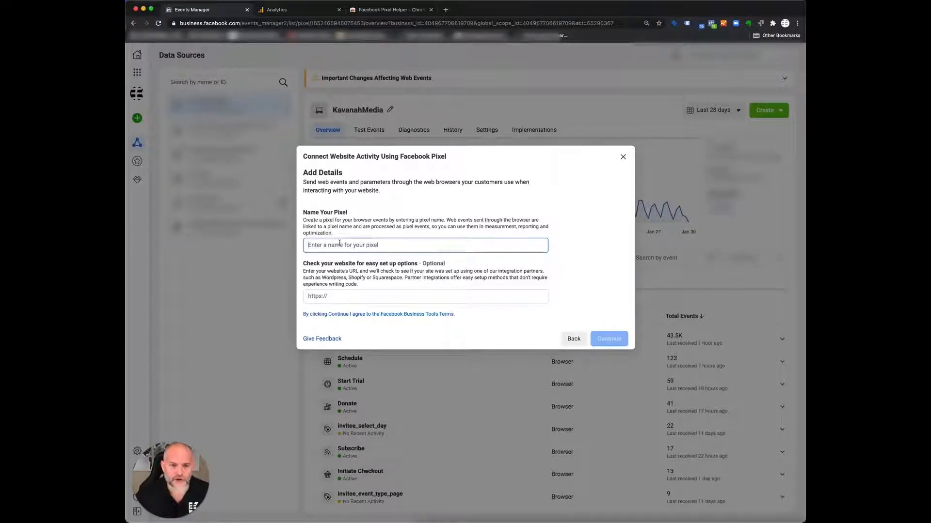
{"action": "type", "text": "Test"}
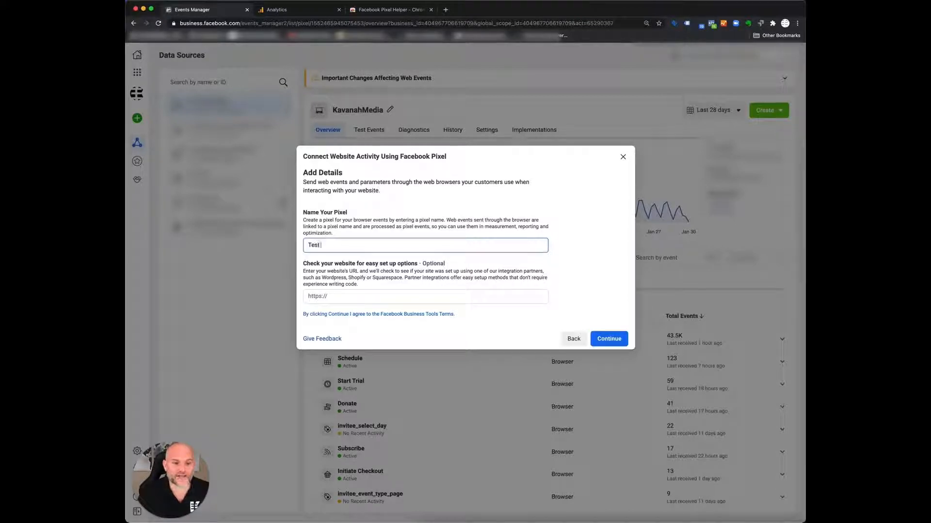
{"action": "type", "text": " Pixel"}
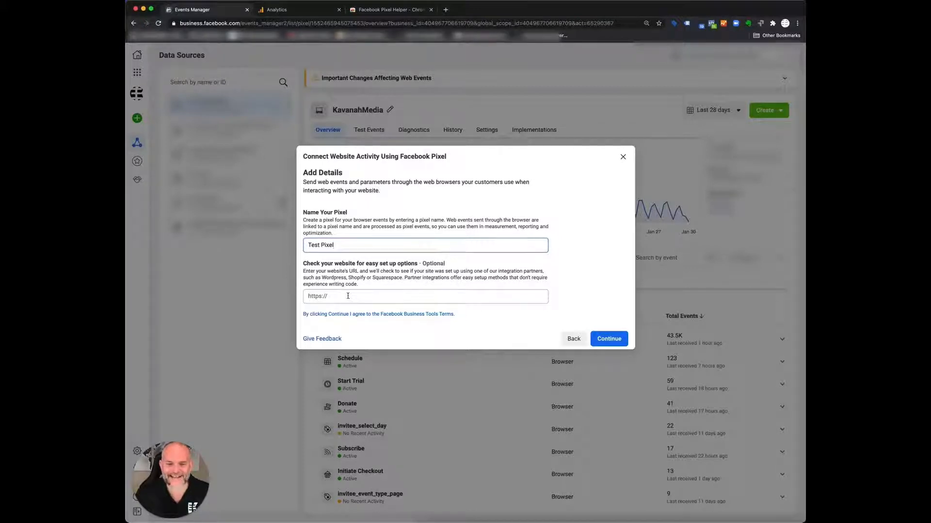
{"action": "left_click", "coordinate": [610, 339]}
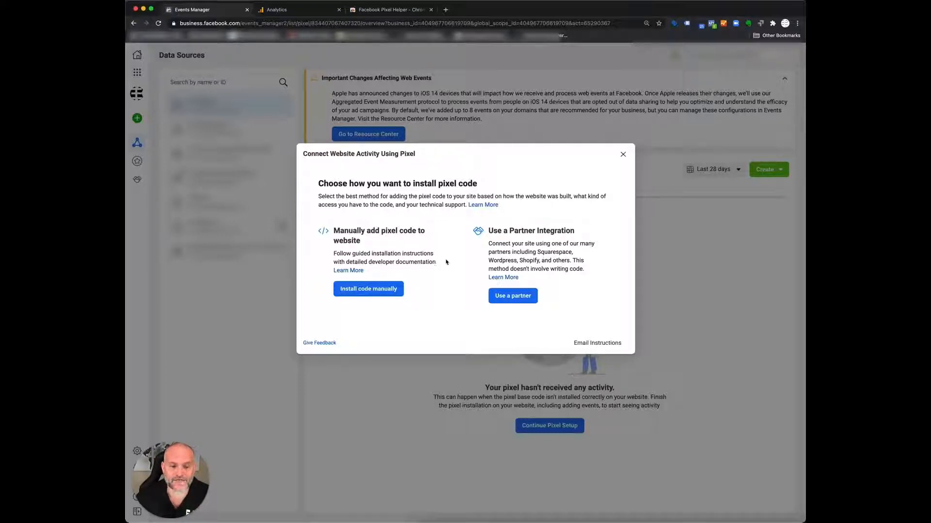
{"action": "left_click", "coordinate": [501, 300]}
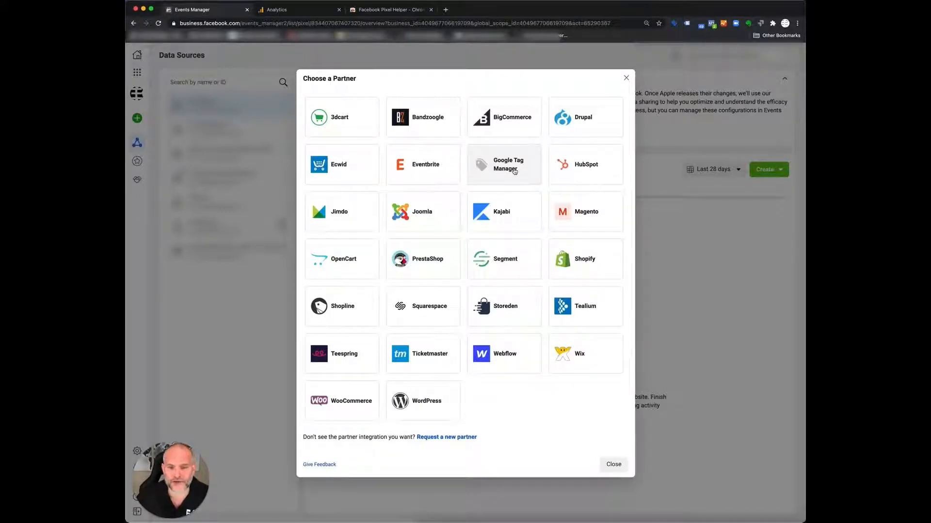
{"action": "left_click", "coordinate": [435, 399]}
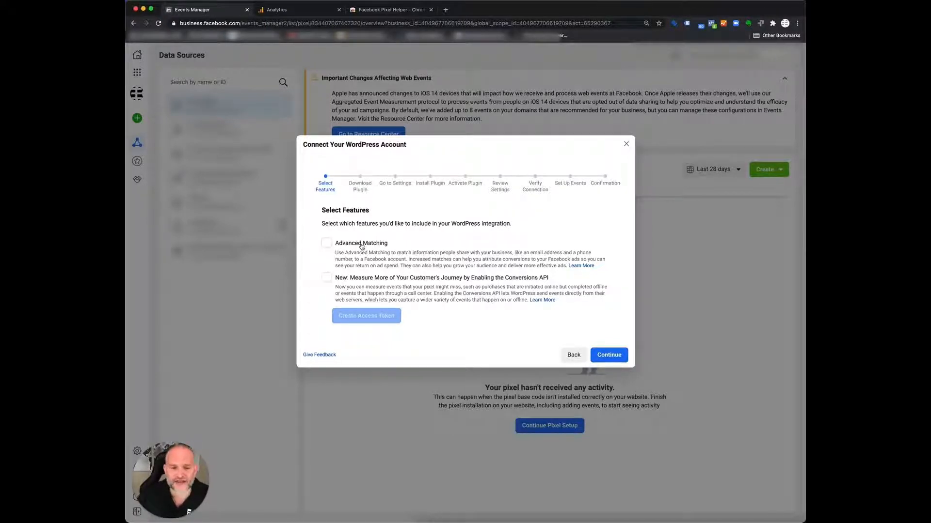
{"action": "left_click", "coordinate": [329, 245]}
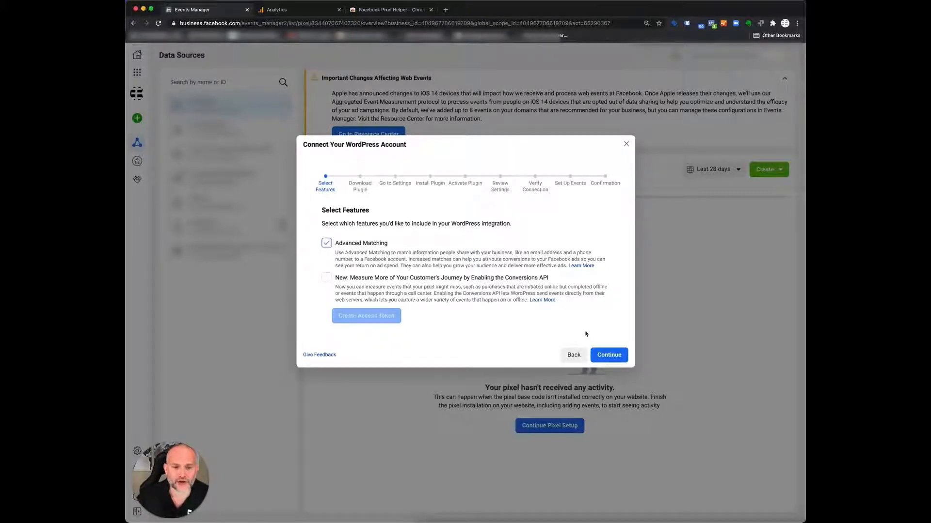
{"action": "left_click", "coordinate": [605, 356]}
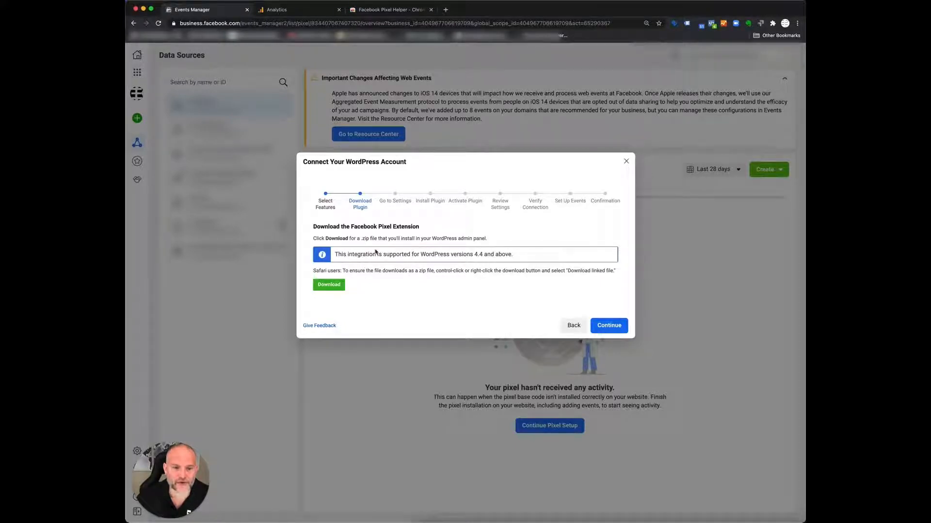
{"action": "left_click", "coordinate": [602, 330]}
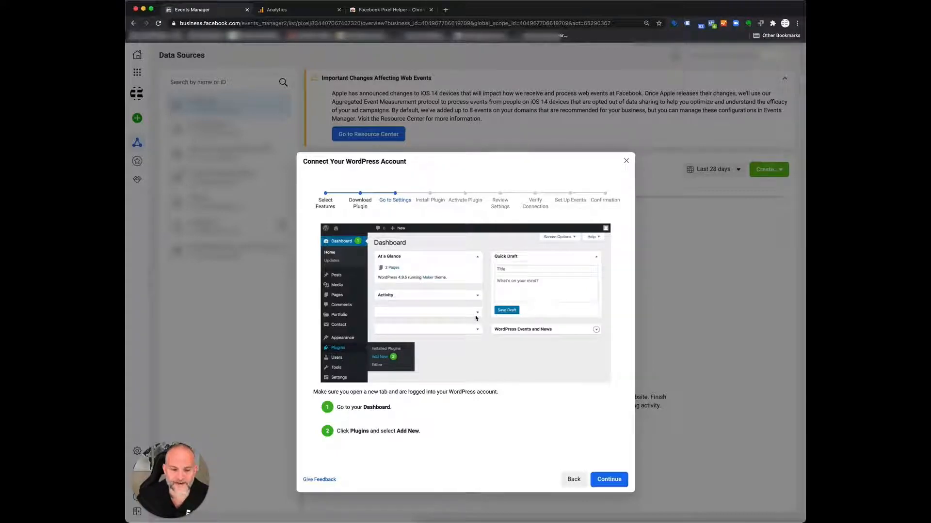
{"action": "left_click", "coordinate": [573, 481]}
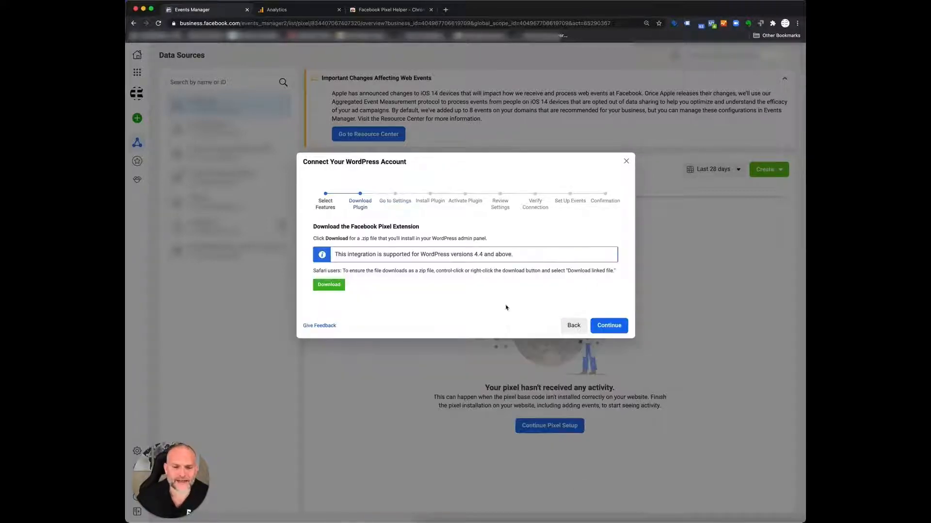
{"action": "left_click", "coordinate": [573, 325]}
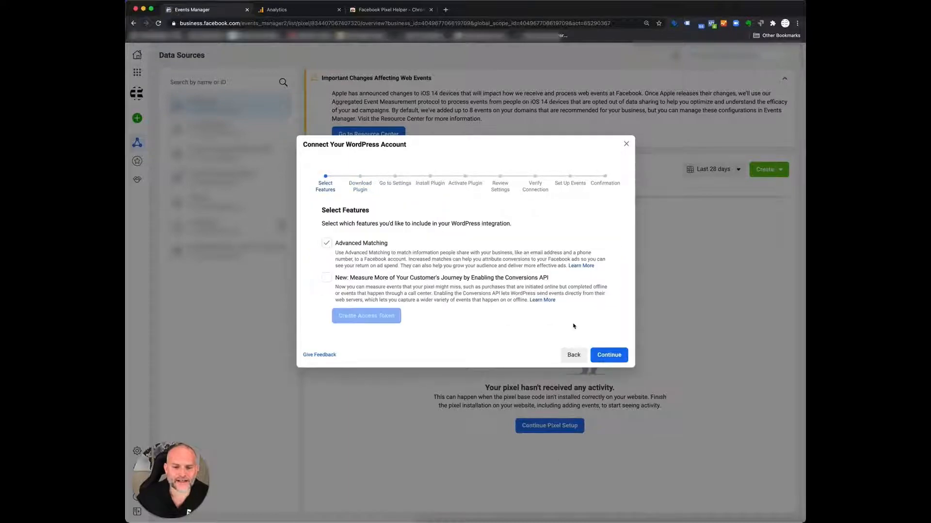
{"action": "left_click", "coordinate": [574, 355]}
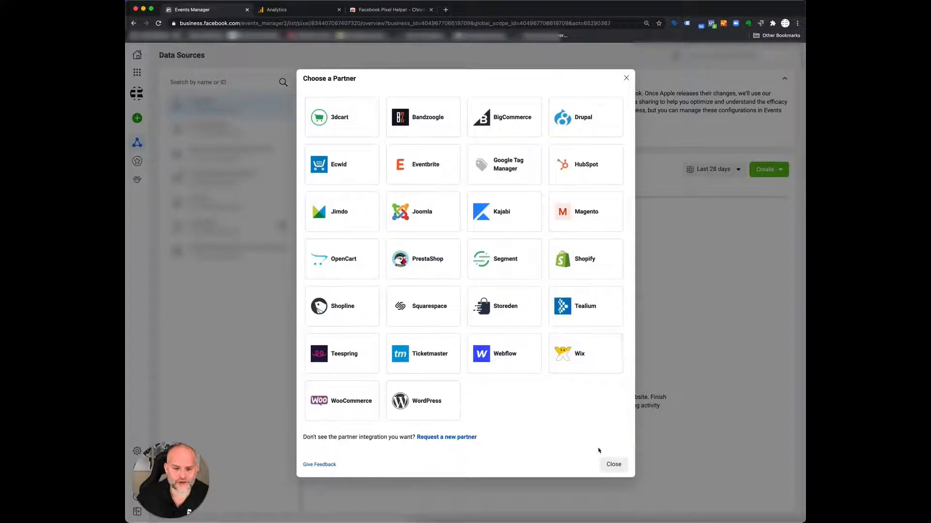
{"action": "left_click", "coordinate": [613, 464]}
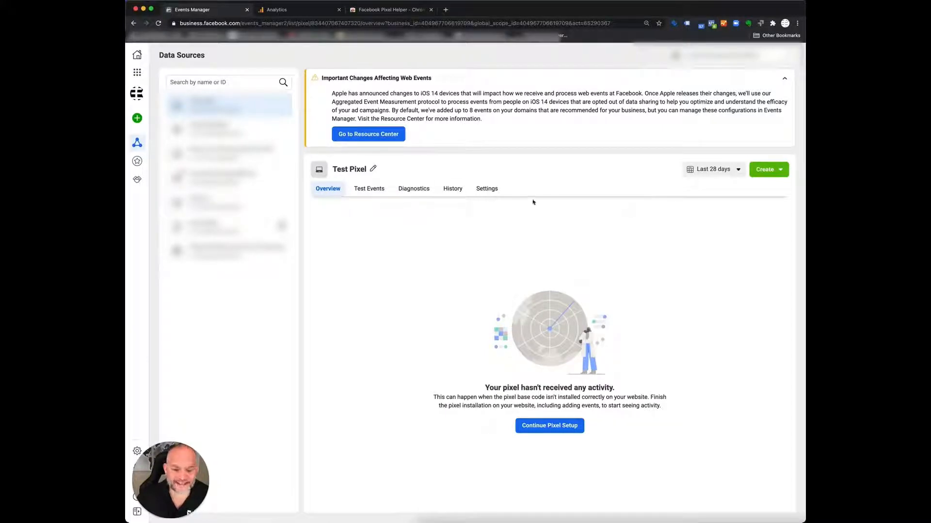
- Resume the Test Pixel setup with the Facebook Pixel connection, choose manual code installation, and copy the base code
{"action": "left_click", "coordinate": [543, 430]}
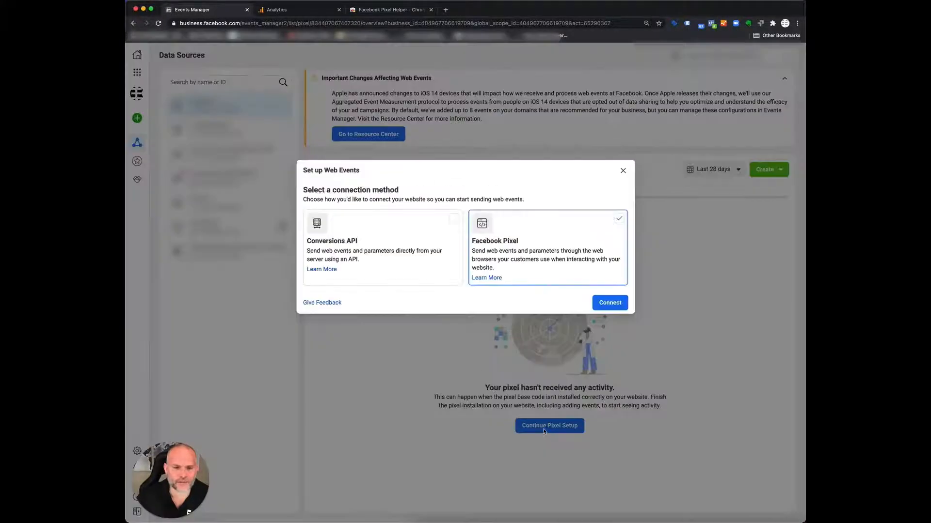
{"action": "left_click", "coordinate": [610, 303]}
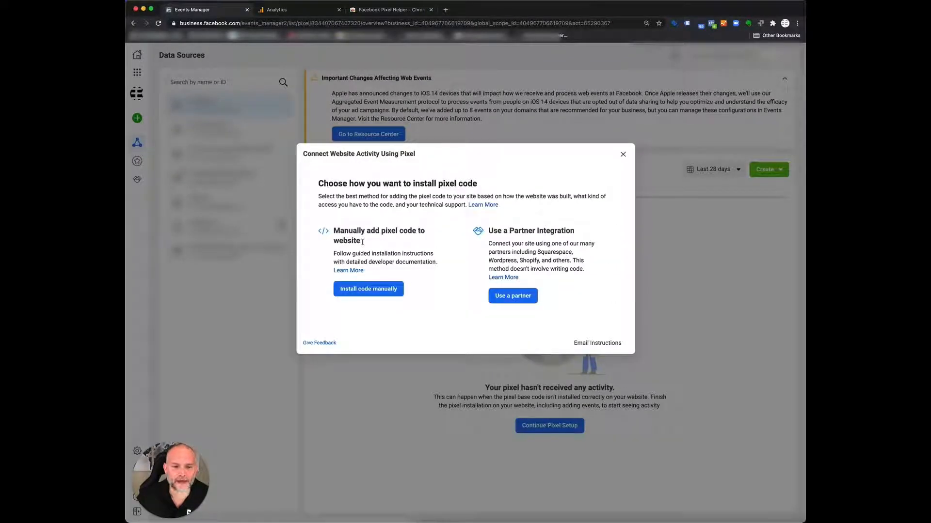
{"action": "left_click", "coordinate": [367, 290]}
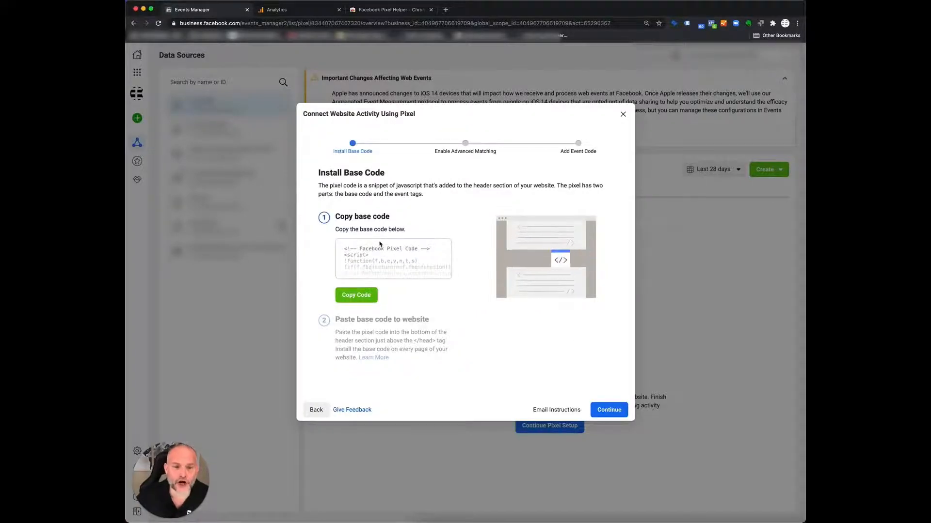
{"action": "left_click", "coordinate": [361, 296]}
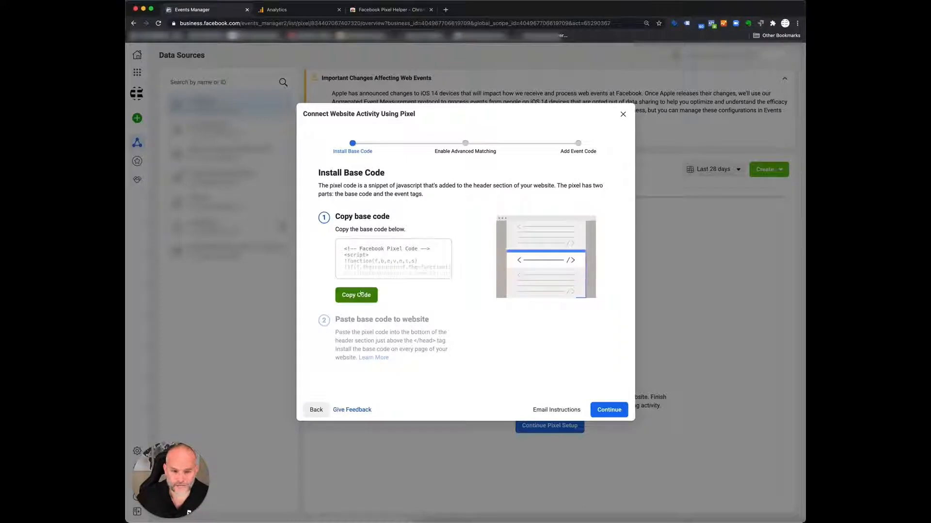
{"action": "left_click", "coordinate": [361, 296]}
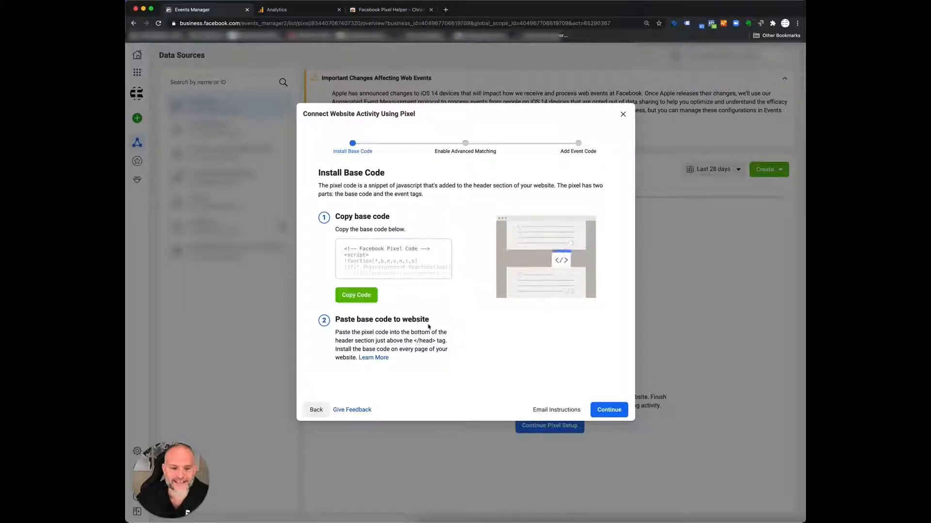
- Turn on Automatic Advanced Matching for the pixel with all customer information types included, and proceed to adding event code
{"action": "left_click", "coordinate": [600, 411]}
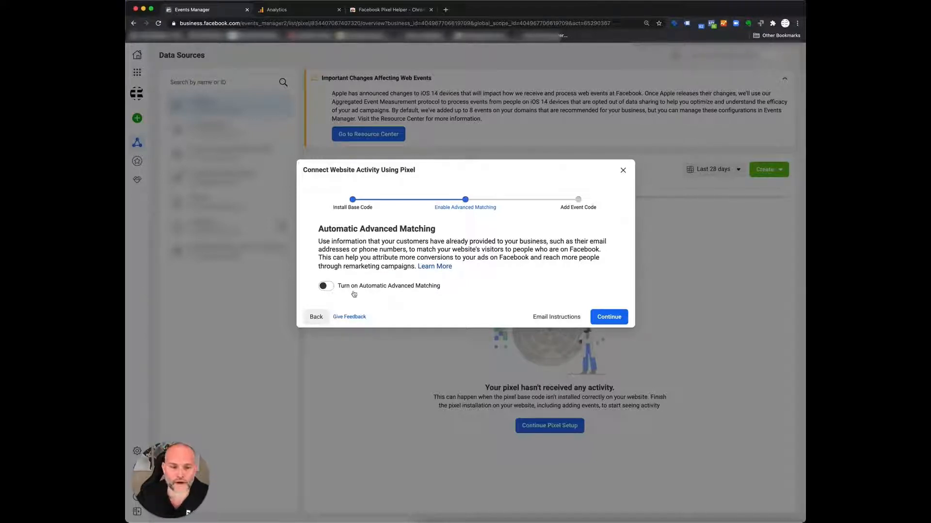
{"action": "left_click", "coordinate": [325, 287]}
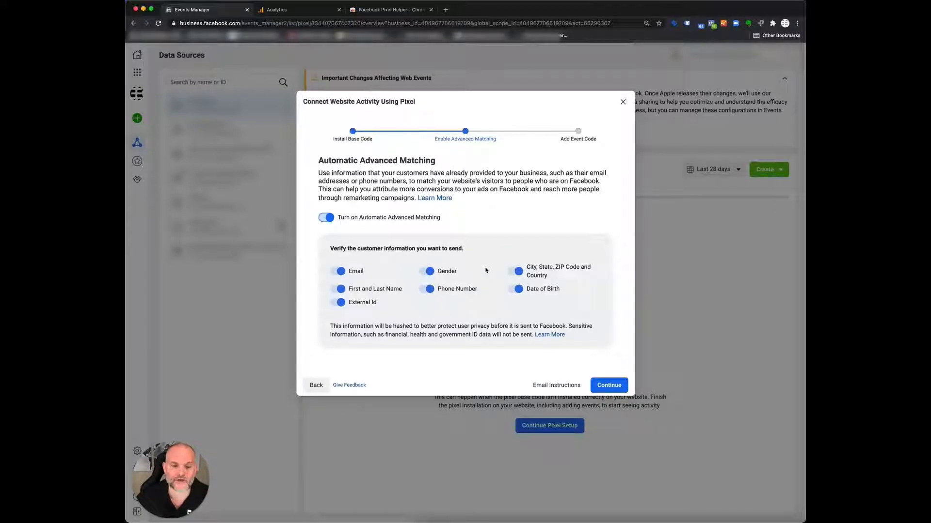
{"action": "left_click", "coordinate": [610, 386]}
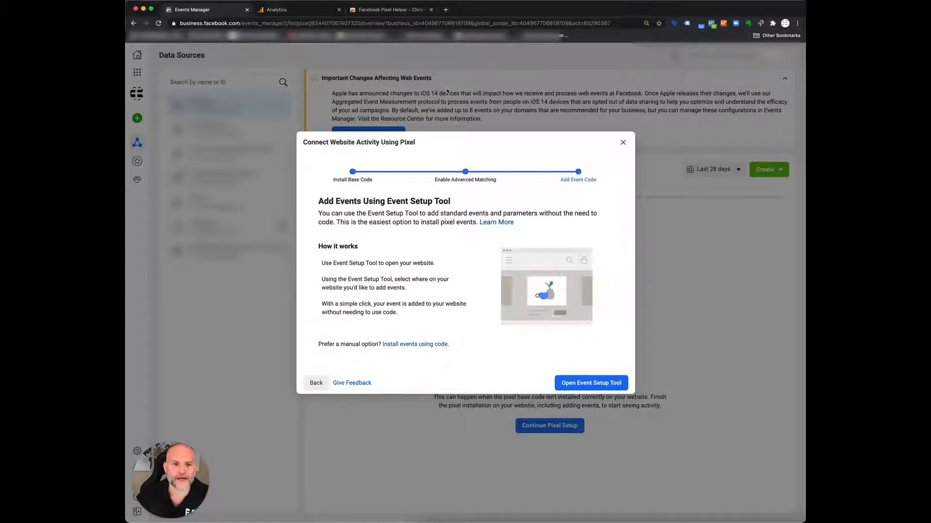
- Go to the Facebook Pixel Helper page in the Chrome Web Store and check that page with the extension
{"action": "left_click", "coordinate": [392, 12]}
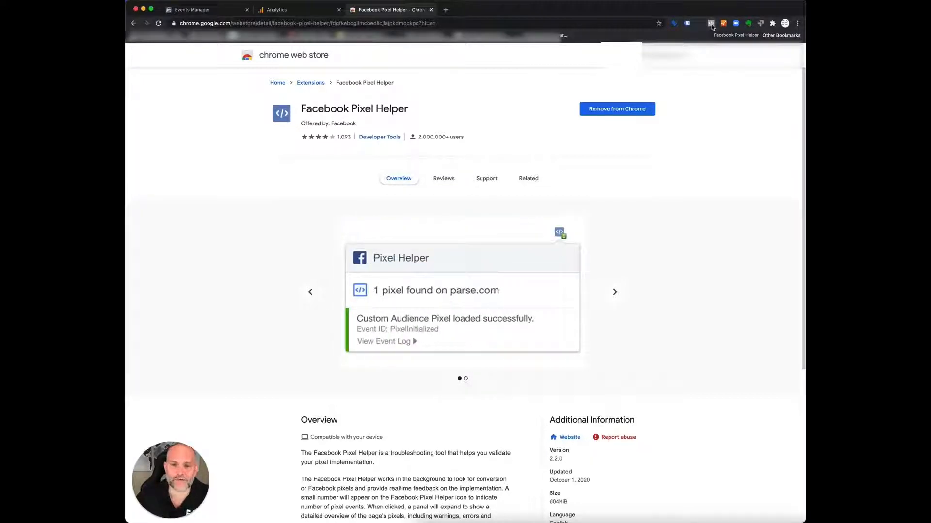
{"action": "left_click", "coordinate": [711, 24]}
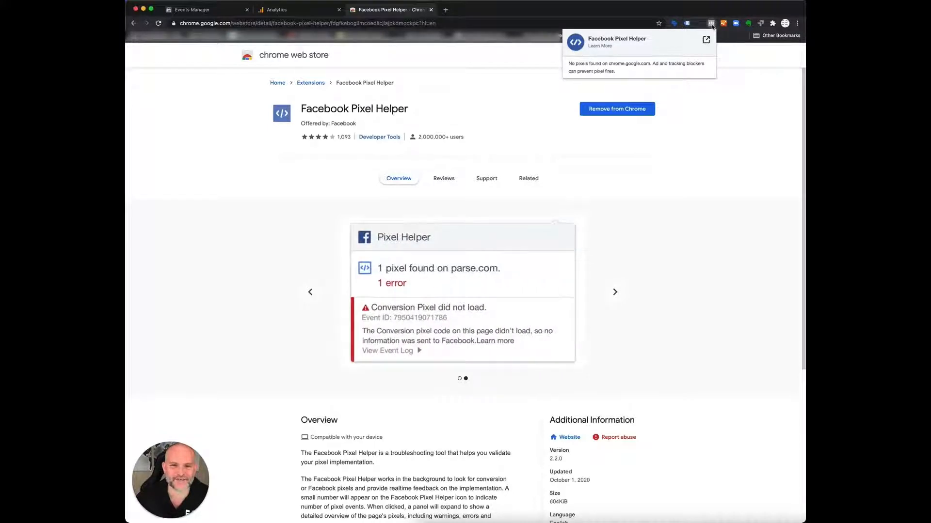
{"action": "left_click", "coordinate": [711, 24]}
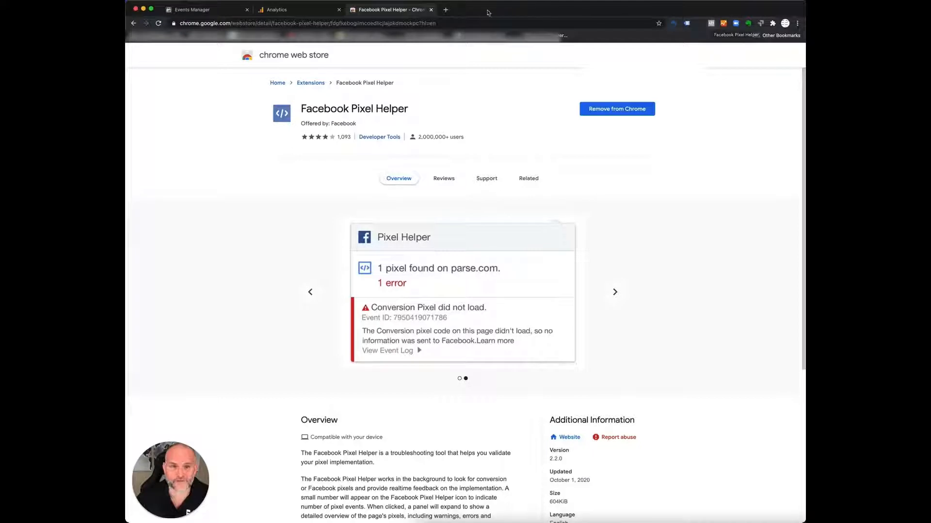
- Load espn.com in a new browser tab and inspect its pixels with the Facebook Pixel Helper extension
{"action": "left_click", "coordinate": [445, 10]}
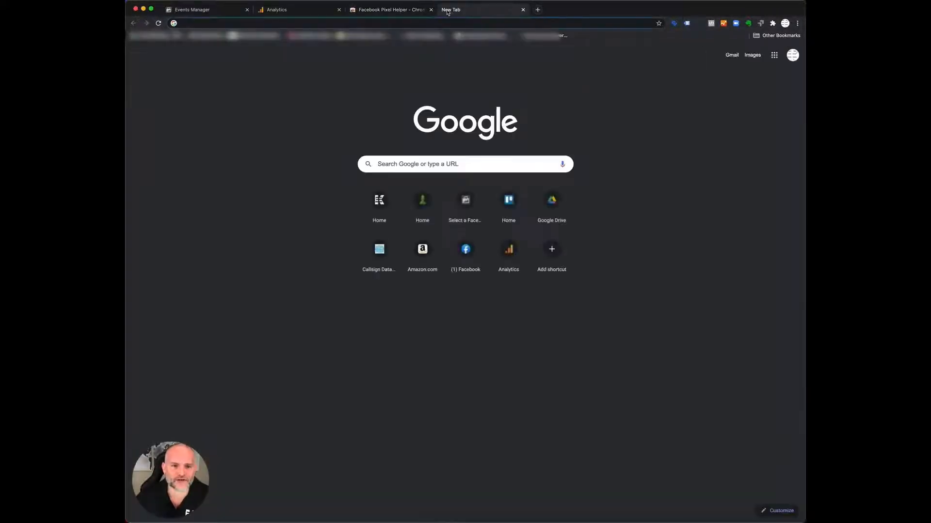
{"action": "type", "text": "espn.com"}
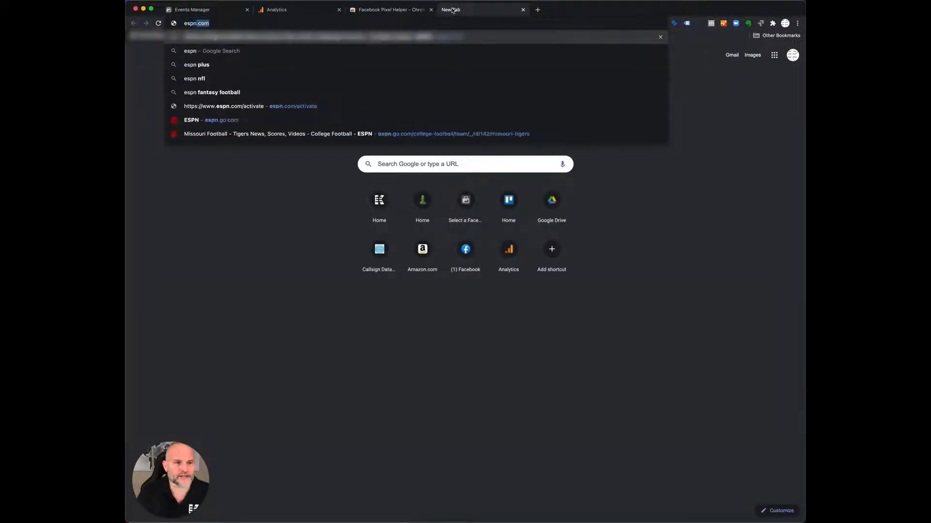
{"action": "key", "text": "Return"}
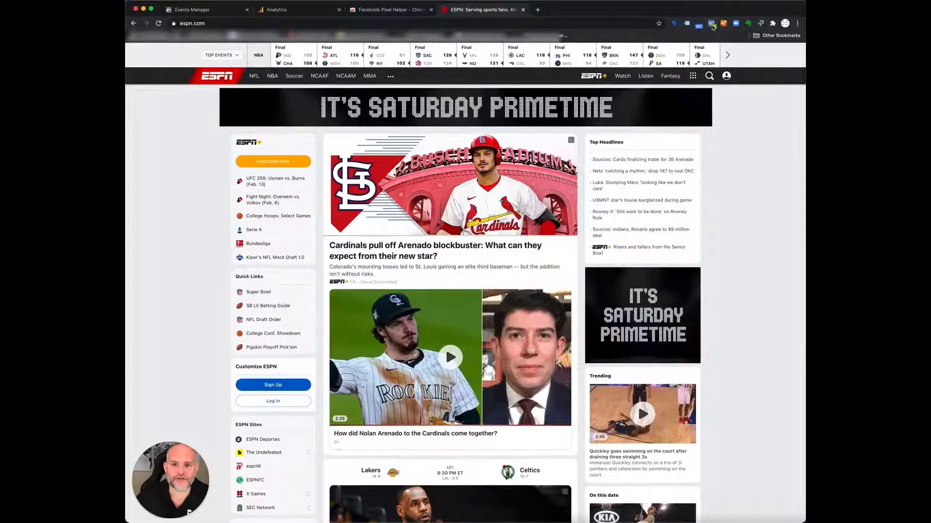
{"action": "left_click", "coordinate": [712, 24]}
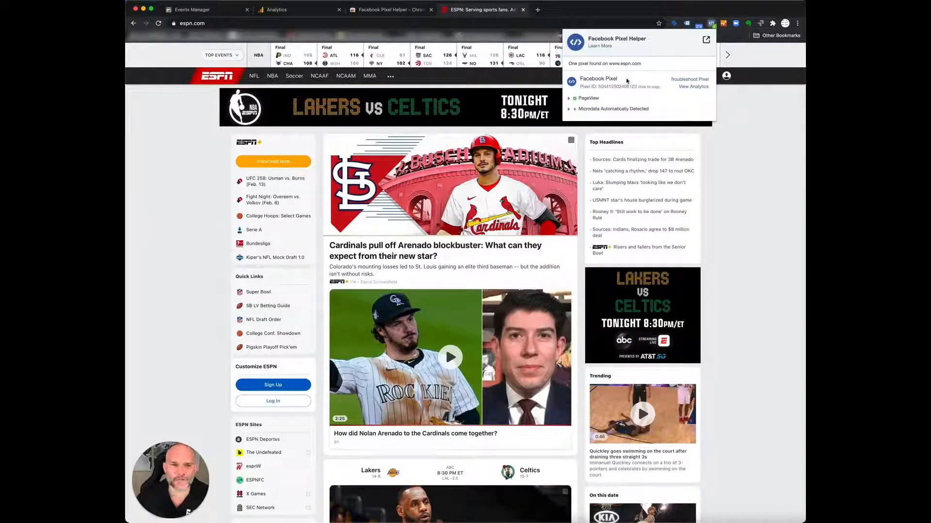
- Return to Events Manager, close the pixel setup dialog, and view the Test Events page of Test Pixel
{"action": "left_click", "coordinate": [240, 14]}
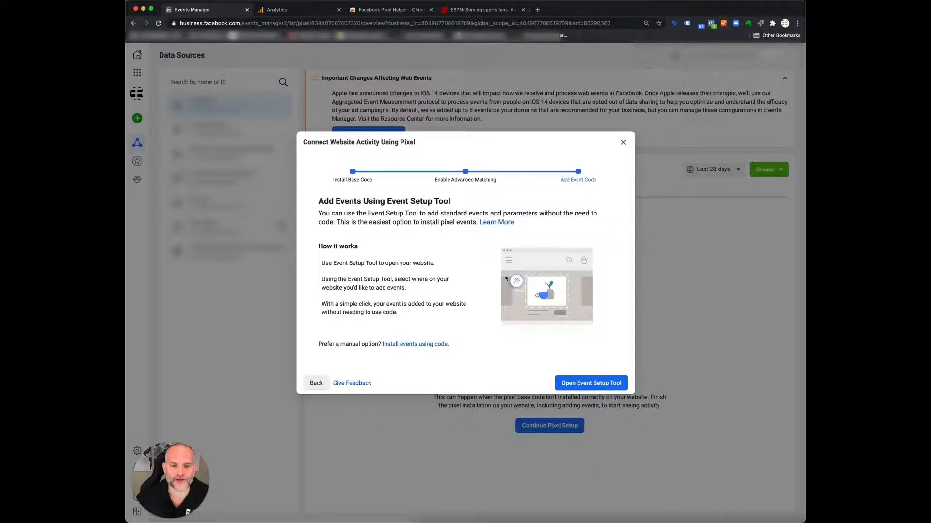
{"action": "left_click", "coordinate": [623, 142]}
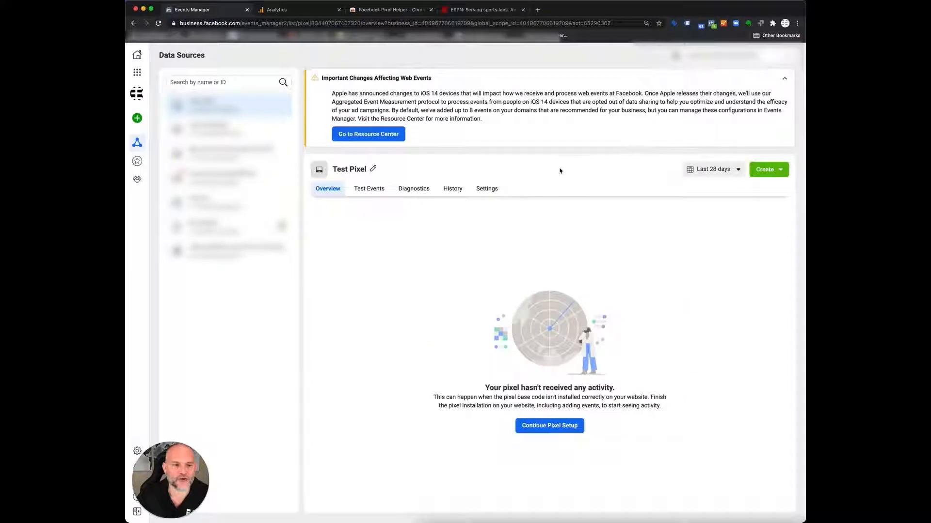
{"action": "left_click", "coordinate": [376, 194]}
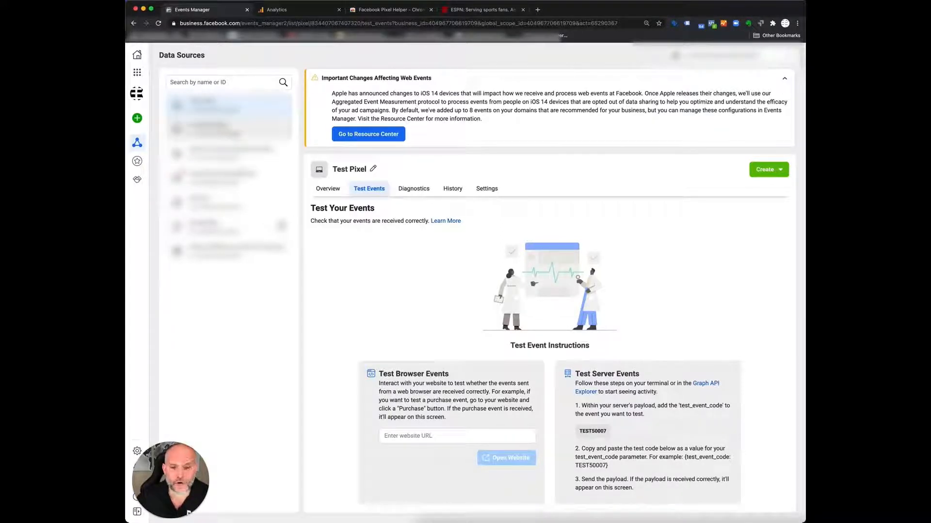
- Open the KavanahMedia pixel's overview and examine its activity chart and the list of received events
{"action": "left_click", "coordinate": [229, 129]}
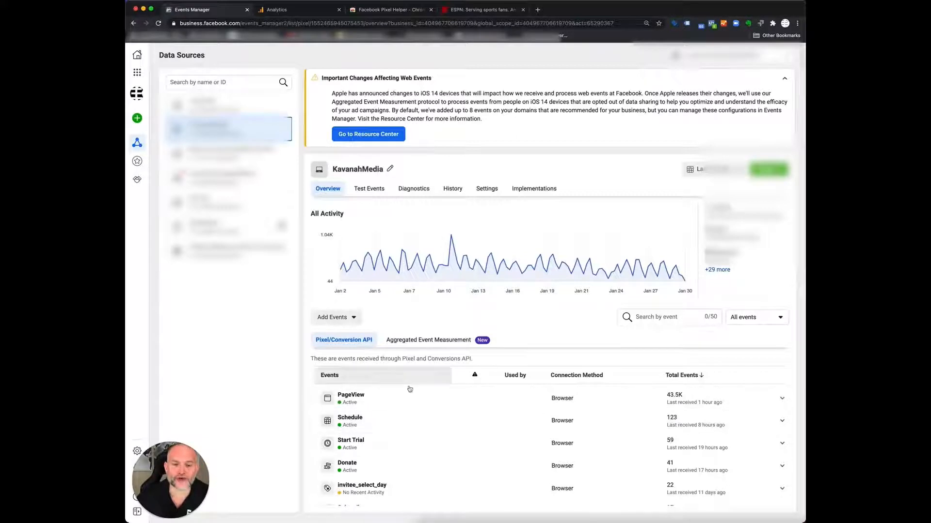
{"action": "scroll", "coordinate": [443, 444], "scroll_direction": "down", "scroll_amount": 2}
{"action": "scroll", "coordinate": [443, 444], "scroll_direction": "up", "scroll_amount": 2}
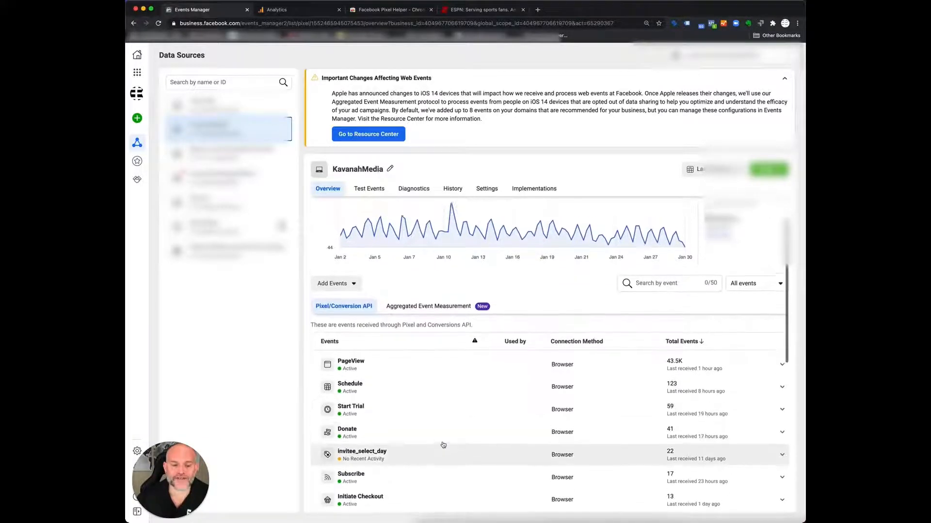
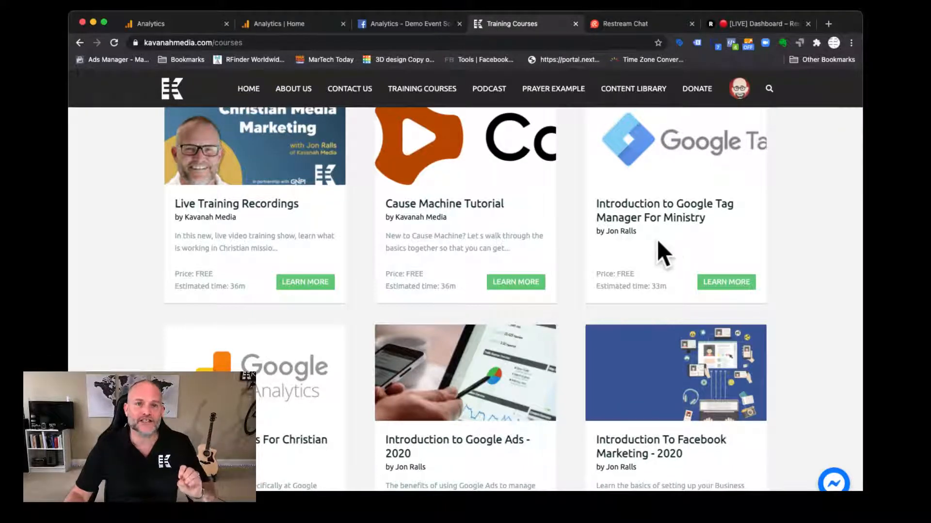
- Look through the Kavanah Media training courses, open the site's Podcast page, and browse the latest episodes
{"action": "scroll", "coordinate": [305, 401], "scroll_direction": "down", "scroll_amount": 3}
{"action": "scroll", "coordinate": [303, 399], "scroll_direction": "down", "scroll_amount": 1}
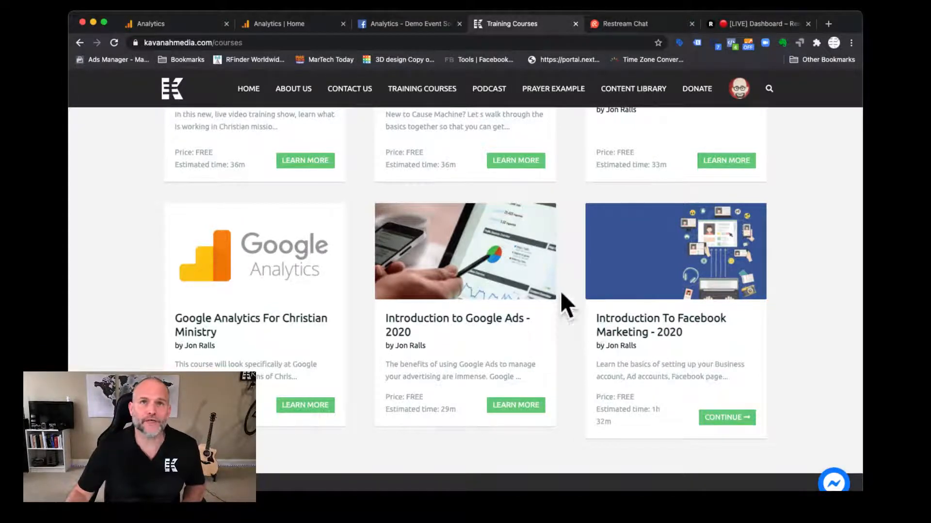
{"action": "left_click", "coordinate": [484, 91]}
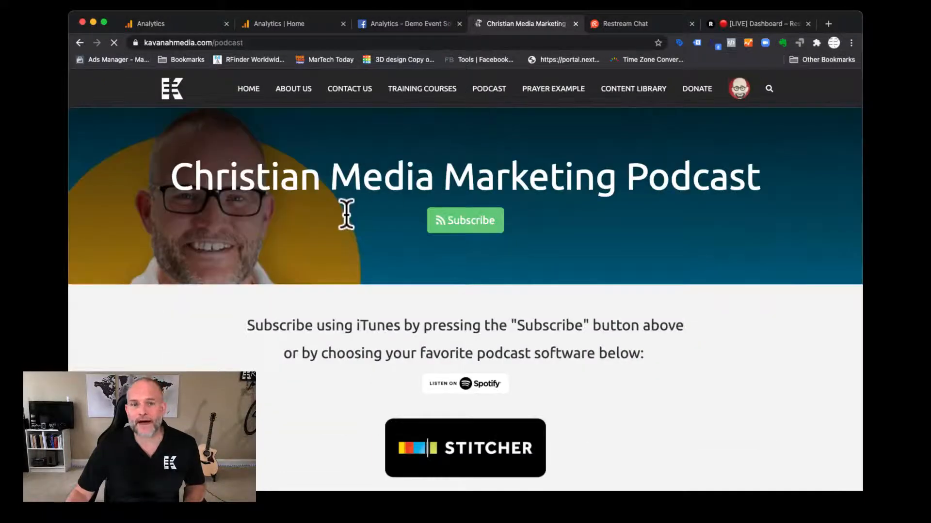
{"action": "scroll", "coordinate": [347, 212], "scroll_direction": "down", "scroll_amount": 5}
{"action": "scroll", "coordinate": [346, 212], "scroll_direction": "down", "scroll_amount": 2}
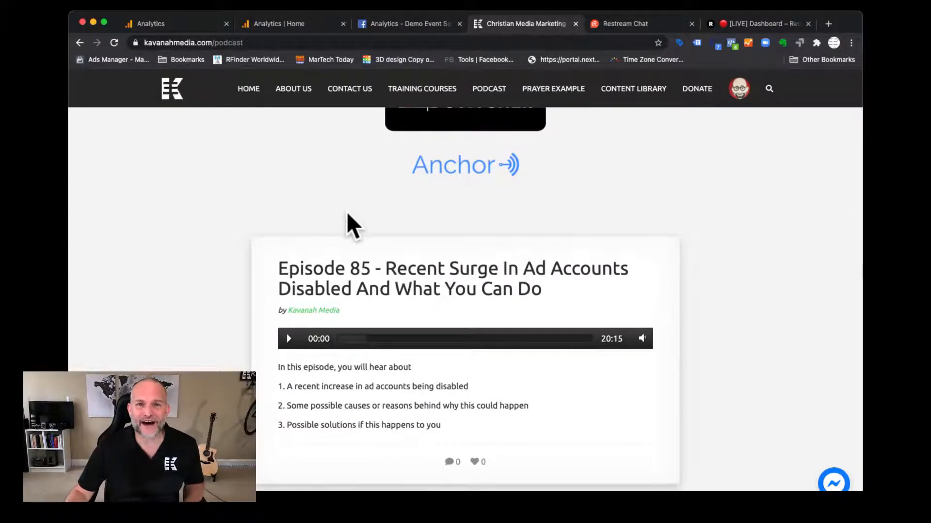
{"action": "scroll", "coordinate": [347, 212], "scroll_direction": "down", "scroll_amount": 5}
{"action": "scroll", "coordinate": [347, 212], "scroll_direction": "down", "scroll_amount": 5}
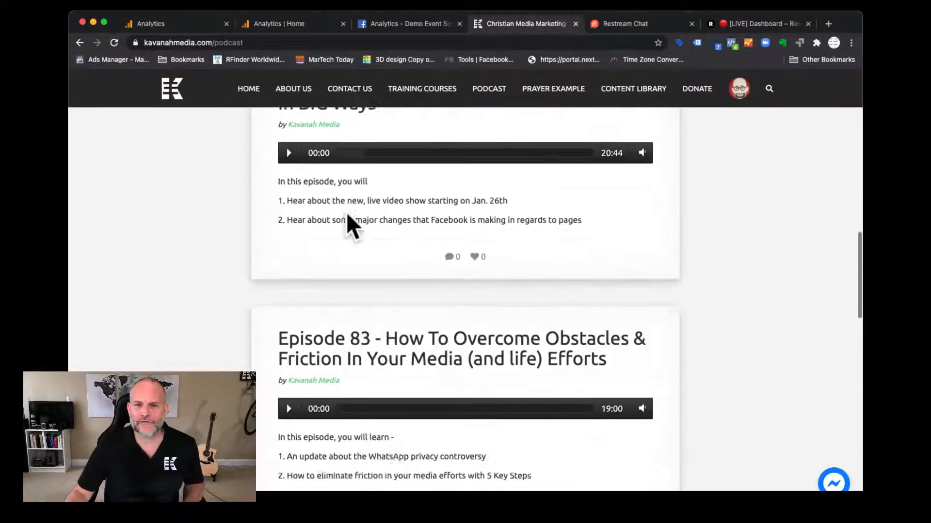
{"action": "scroll", "coordinate": [347, 212], "scroll_direction": "up", "scroll_amount": 12}
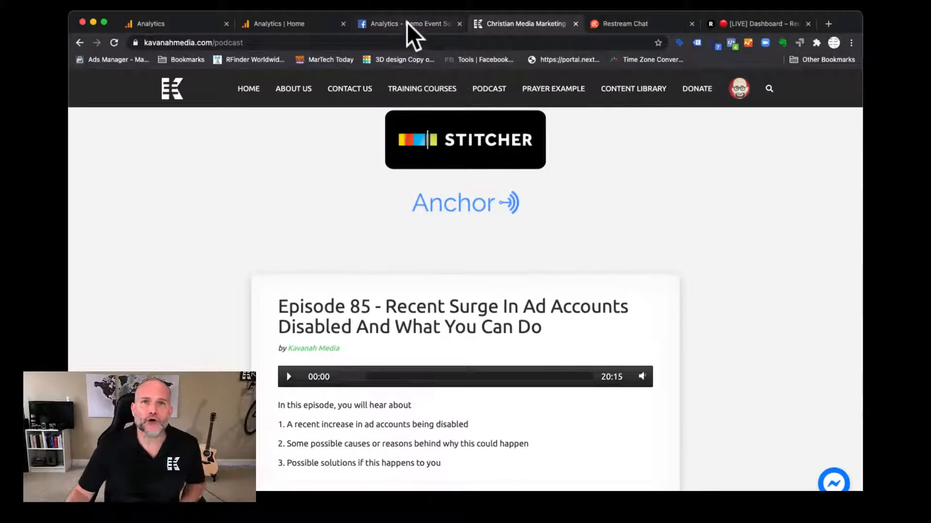
- Switch to Facebook Analytics and examine the Demo Event Source Group's overview, covering its event sources, Growth Metrics and Engagement Metrics
{"action": "left_click", "coordinate": [406, 22]}
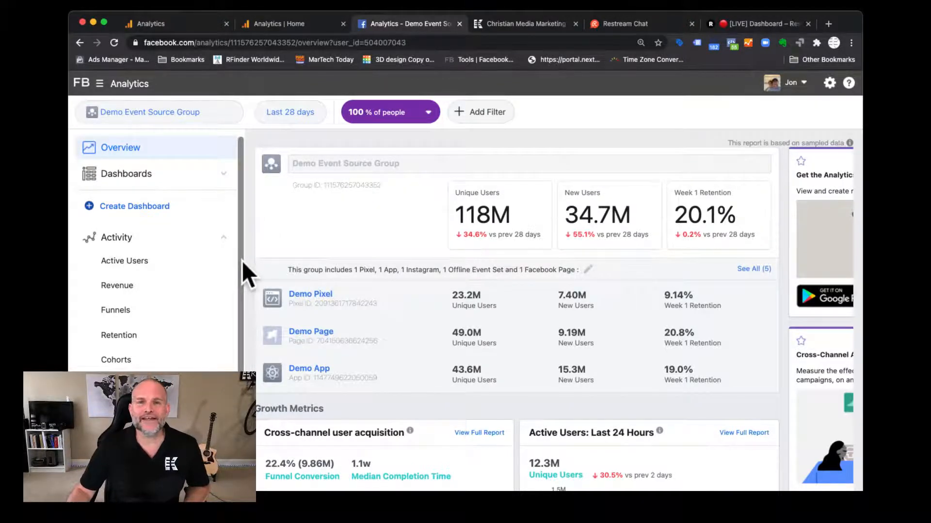
{"action": "scroll", "coordinate": [243, 262], "scroll_direction": "down", "scroll_amount": 1}
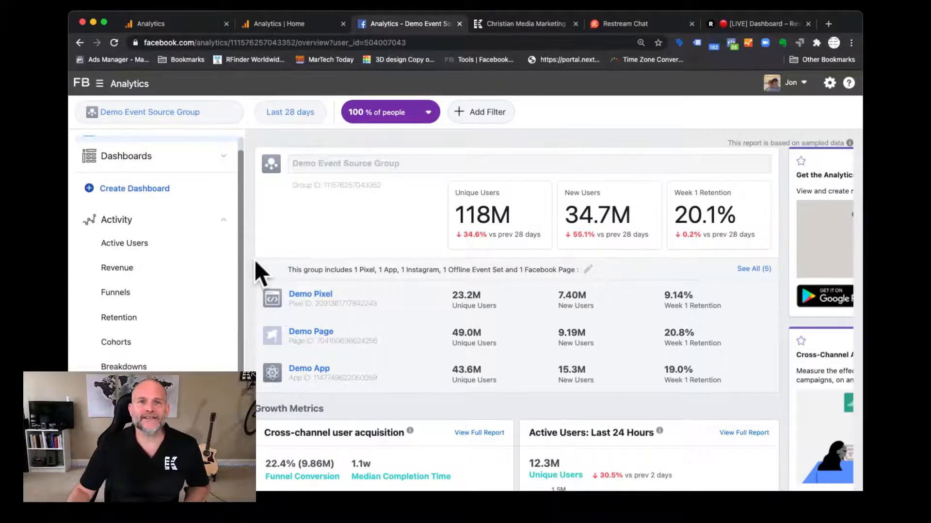
{"action": "scroll", "coordinate": [253, 265], "scroll_direction": "down", "scroll_amount": 4}
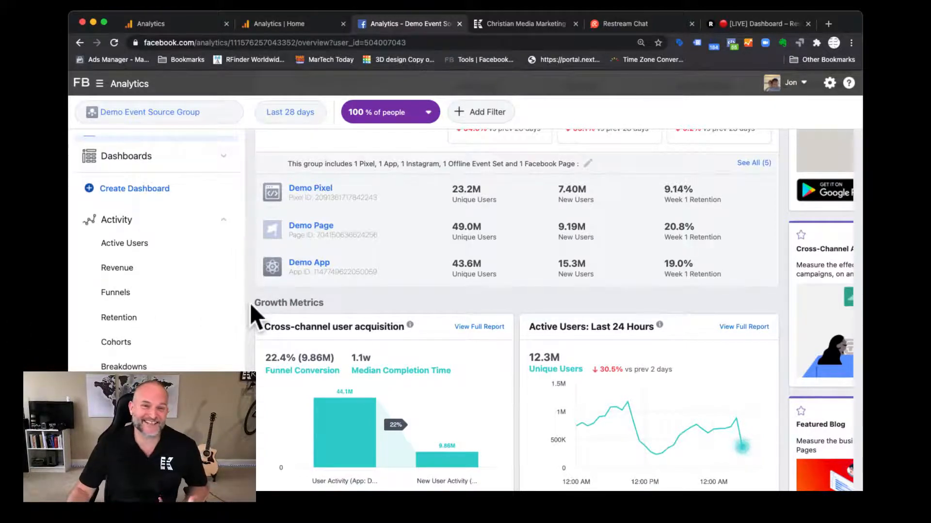
{"action": "scroll", "coordinate": [249, 304], "scroll_direction": "down", "scroll_amount": 3}
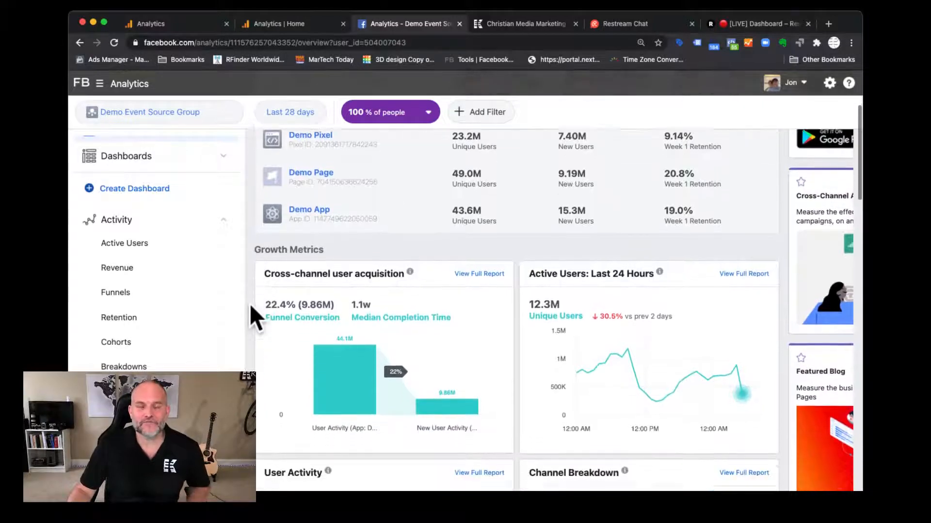
{"action": "scroll", "coordinate": [250, 304], "scroll_direction": "down", "scroll_amount": 3}
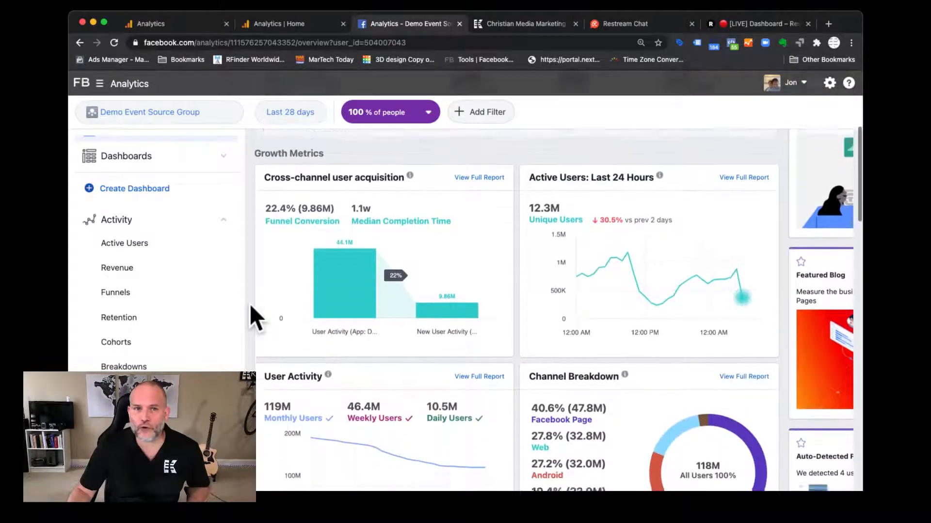
{"action": "scroll", "coordinate": [251, 306], "scroll_direction": "down", "scroll_amount": 3}
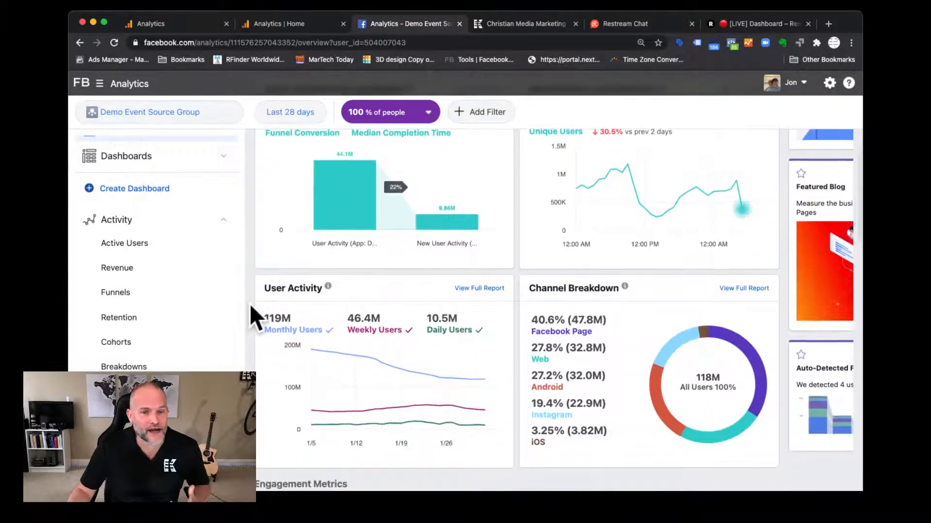
{"action": "scroll", "coordinate": [250, 306], "scroll_direction": "down", "scroll_amount": 2}
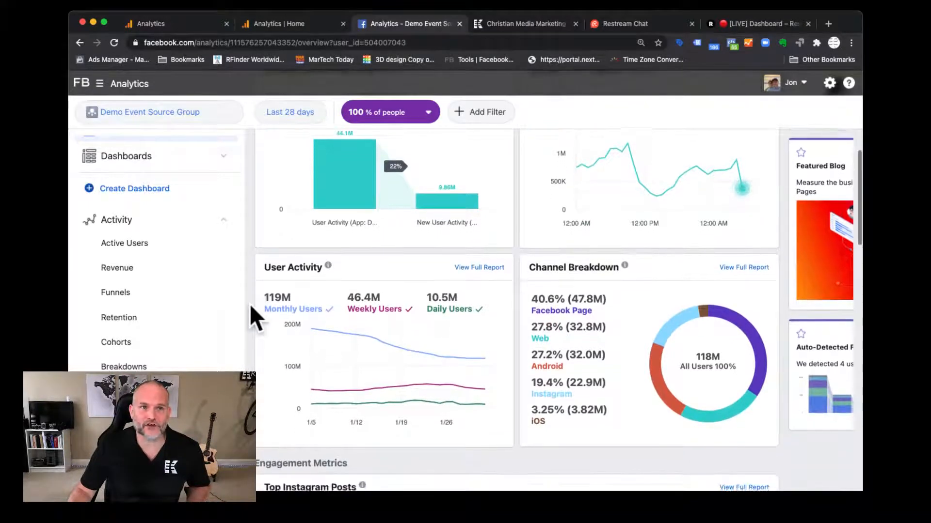
{"action": "scroll", "coordinate": [250, 306], "scroll_direction": "down", "scroll_amount": 6}
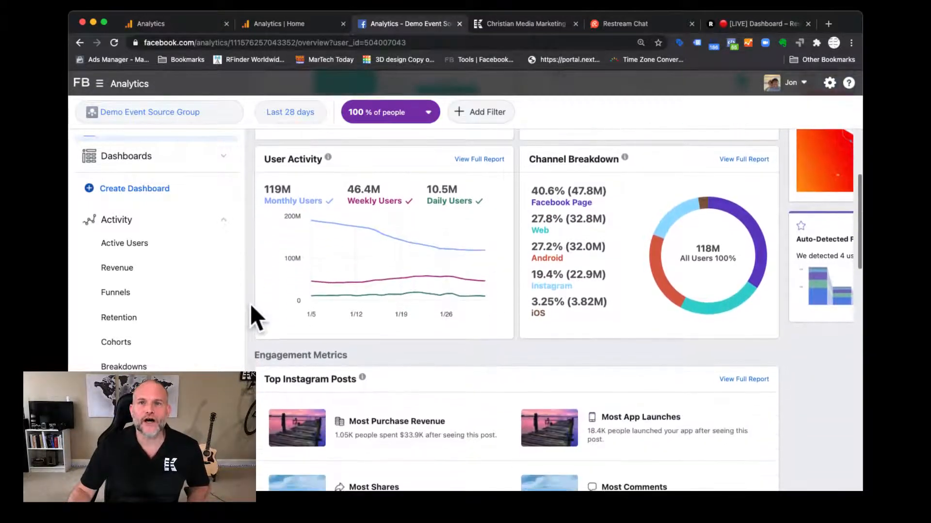
{"action": "scroll", "coordinate": [250, 302], "scroll_direction": "down", "scroll_amount": 4}
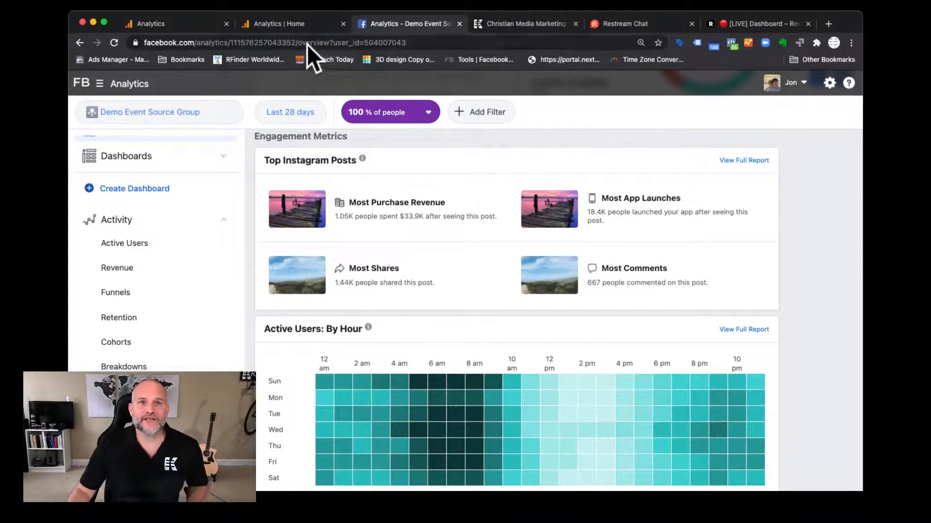
- Switch to Google Analytics and review the GA4 - Flood-It! demo property's Home reports, from users and acquisition to top events and conversions
{"action": "left_click", "coordinate": [284, 19]}
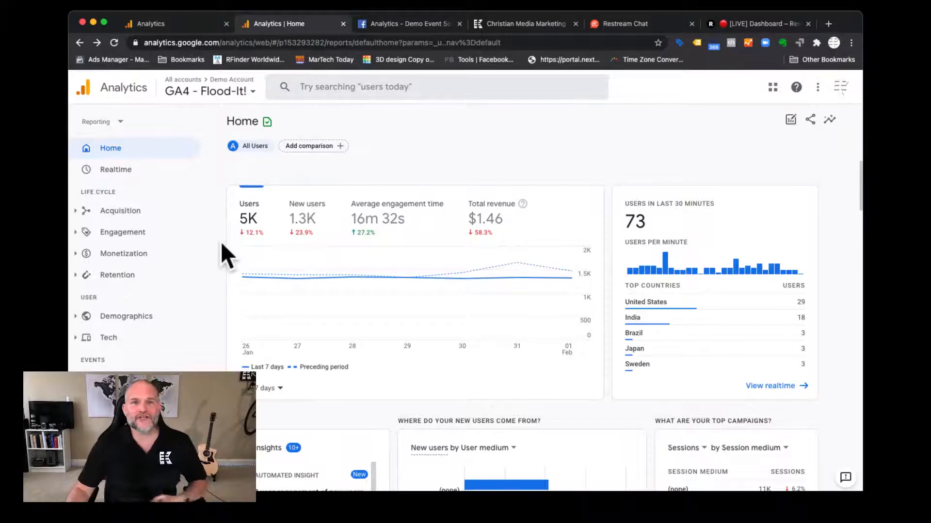
{"action": "scroll", "coordinate": [220, 241], "scroll_direction": "down", "scroll_amount": 1}
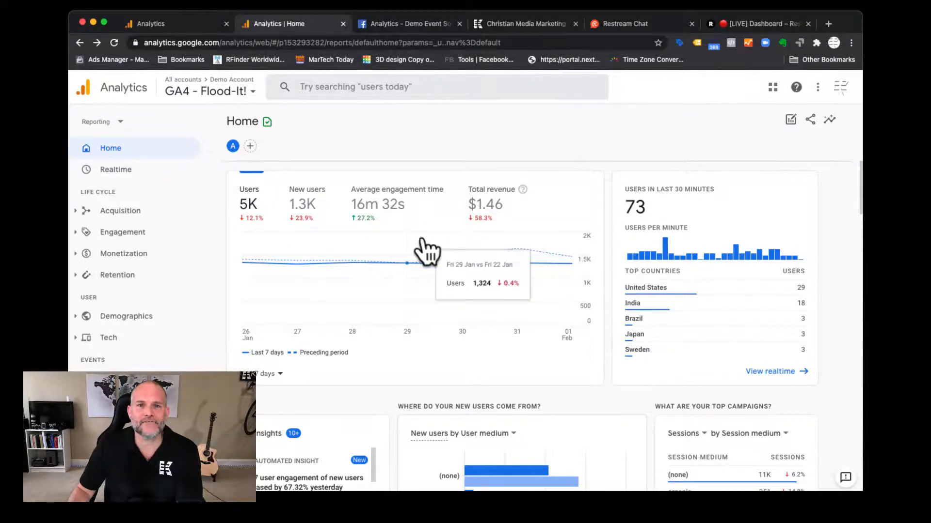
{"action": "scroll", "coordinate": [422, 238], "scroll_direction": "down", "scroll_amount": 5}
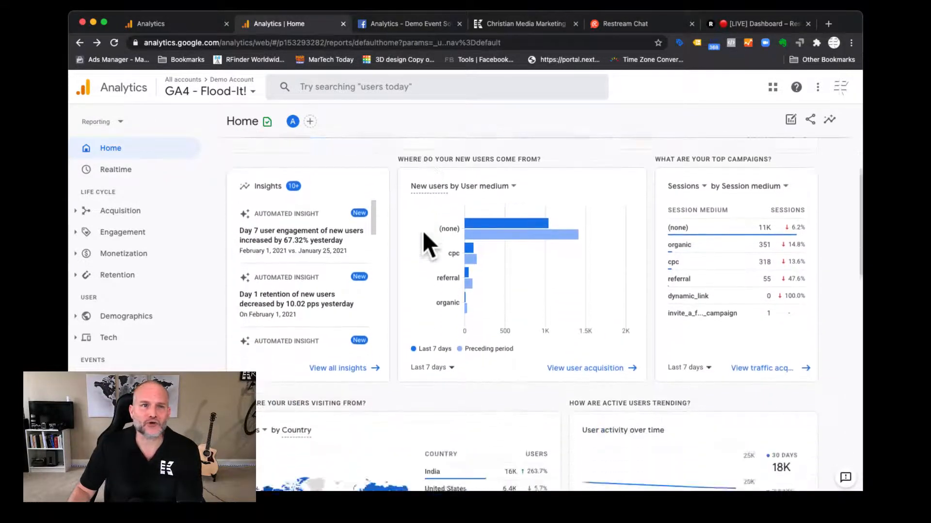
{"action": "scroll", "coordinate": [422, 231], "scroll_direction": "down", "scroll_amount": 3}
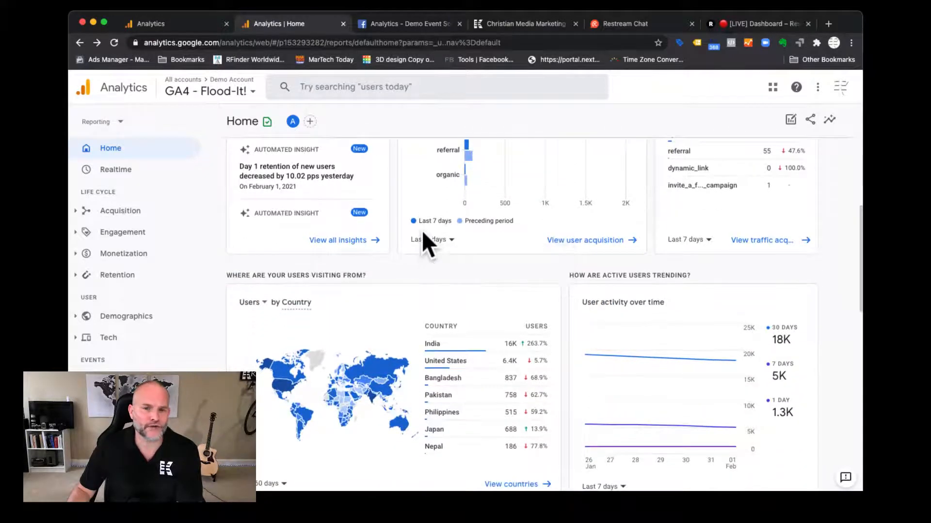
{"action": "scroll", "coordinate": [422, 230], "scroll_direction": "down", "scroll_amount": 4}
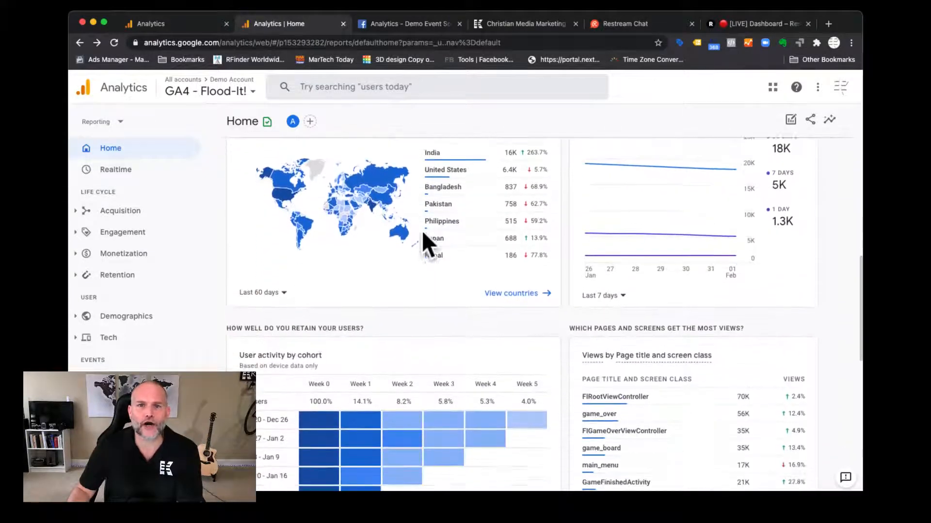
{"action": "scroll", "coordinate": [422, 230], "scroll_direction": "down", "scroll_amount": 4}
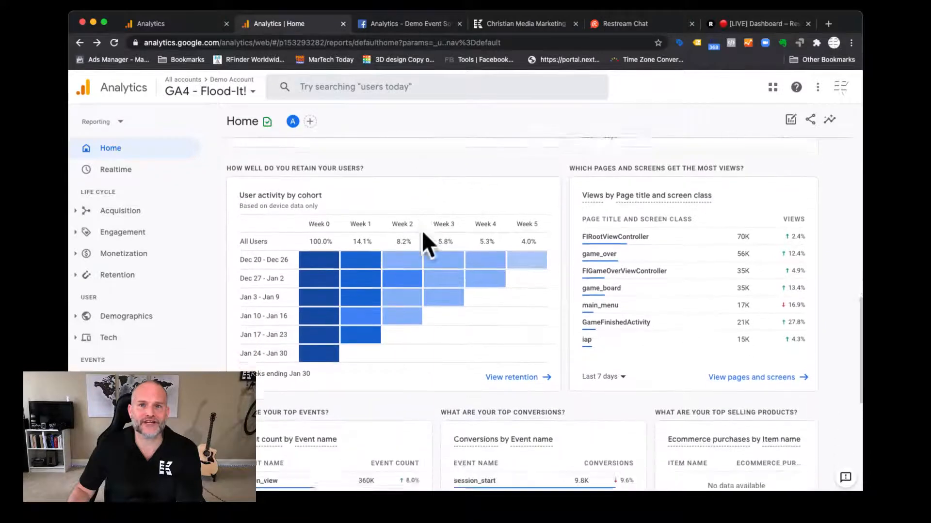
{"action": "scroll", "coordinate": [422, 230], "scroll_direction": "down", "scroll_amount": 4}
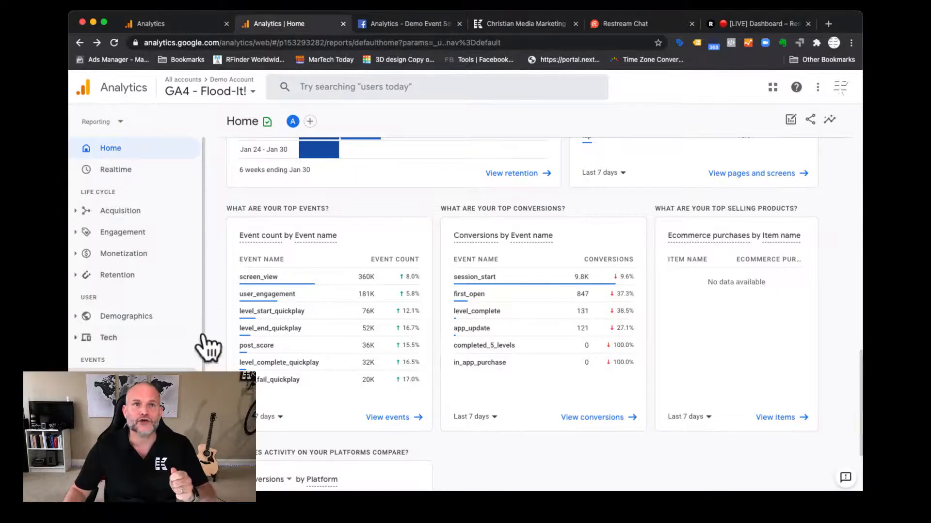
- Go to the Kavanah Media GA4 property's Setup Assistant and examine its sections, from Collection through Conversions and User management
{"action": "left_click", "coordinate": [168, 21]}
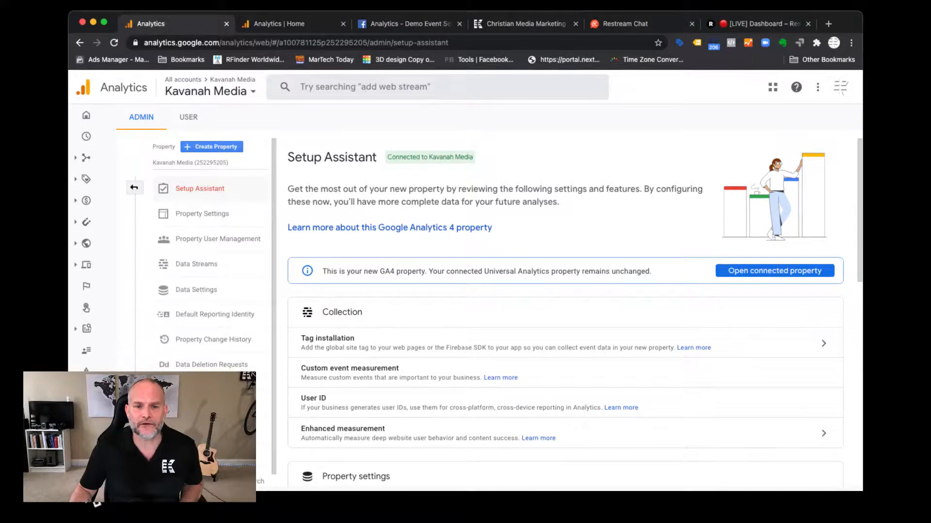
{"action": "scroll", "coordinate": [373, 348], "scroll_direction": "down", "scroll_amount": 2}
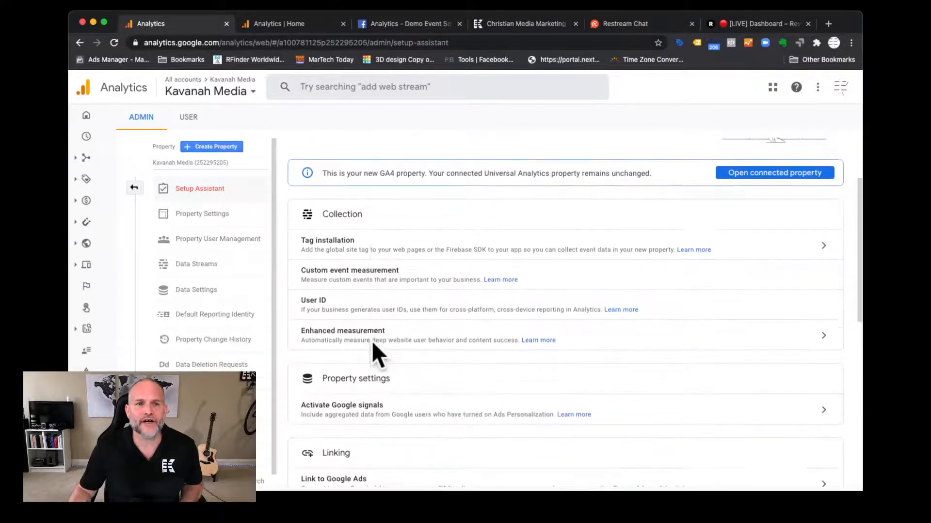
{"action": "scroll", "coordinate": [372, 341], "scroll_direction": "up", "scroll_amount": 1}
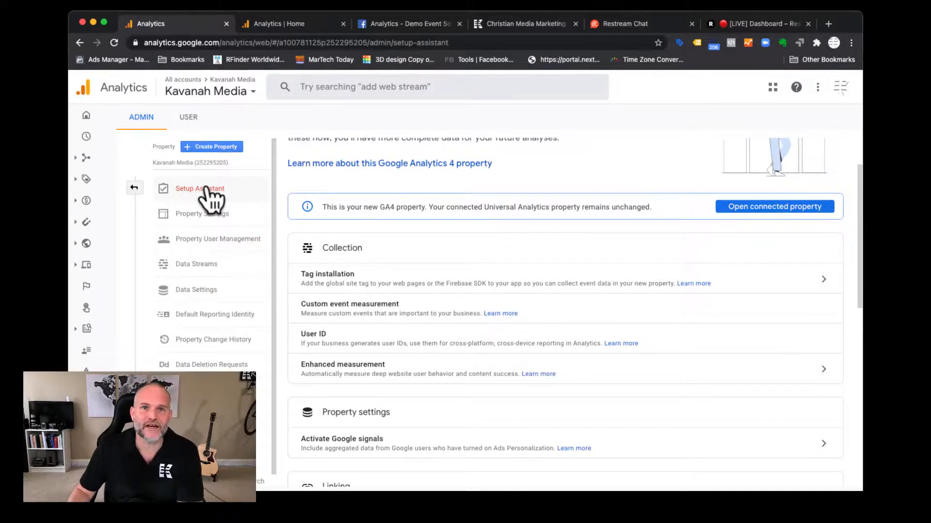
{"action": "scroll", "coordinate": [349, 277], "scroll_direction": "down", "scroll_amount": 3}
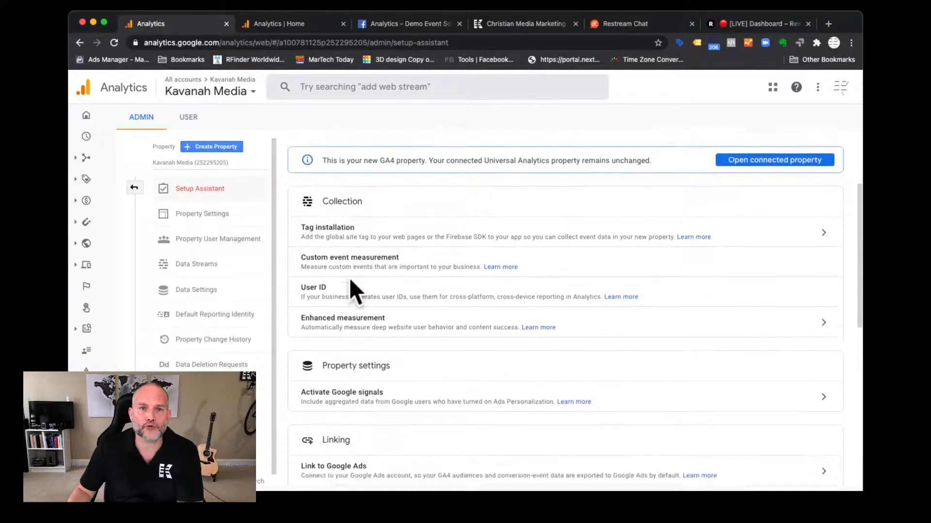
{"action": "scroll", "coordinate": [349, 278], "scroll_direction": "down", "scroll_amount": 1}
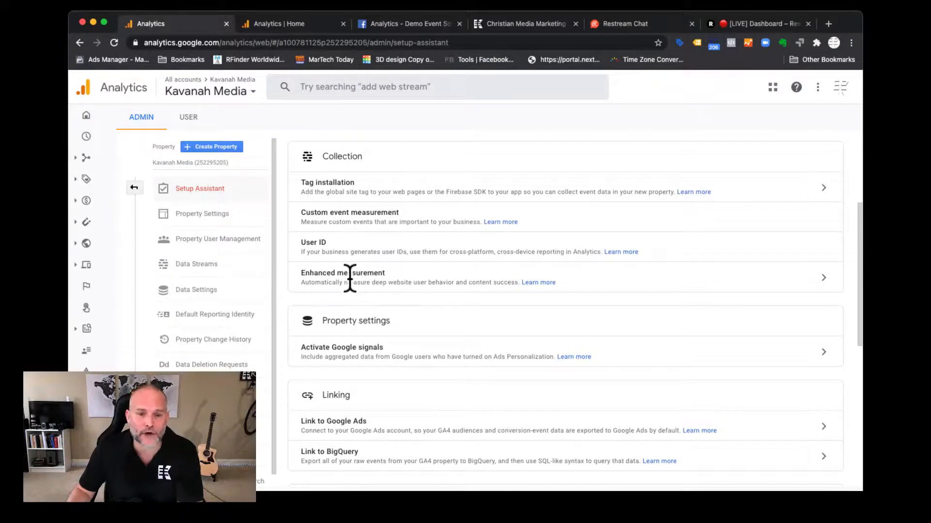
{"action": "scroll", "coordinate": [350, 278], "scroll_direction": "down", "scroll_amount": 3}
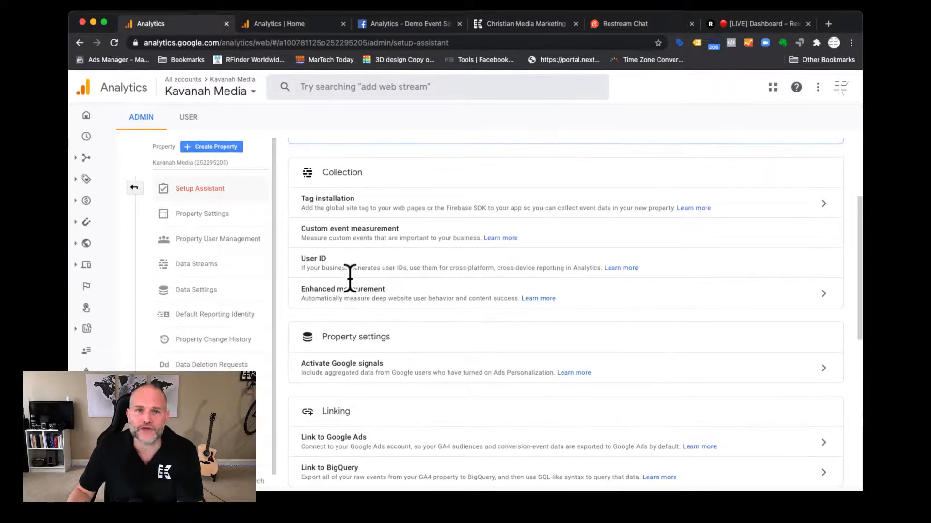
{"action": "scroll", "coordinate": [349, 278], "scroll_direction": "down", "scroll_amount": 5}
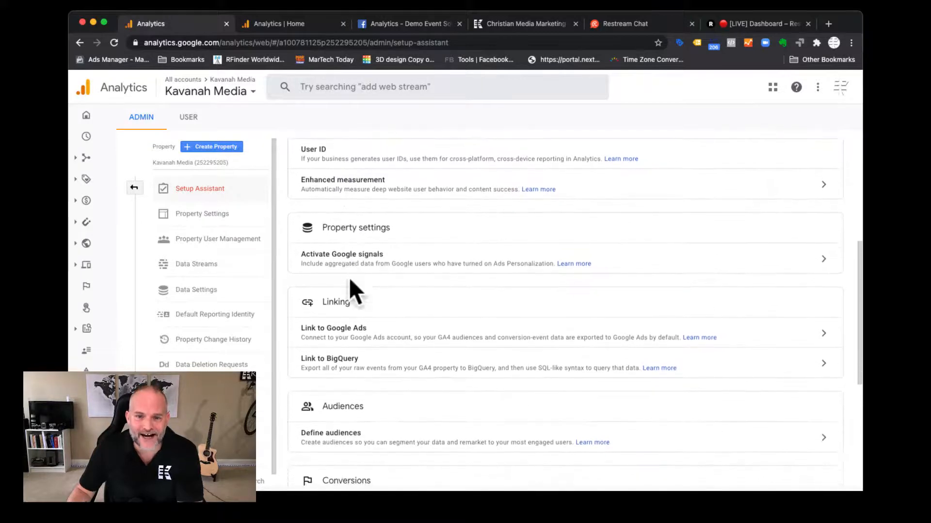
{"action": "scroll", "coordinate": [349, 277], "scroll_direction": "down", "scroll_amount": 7}
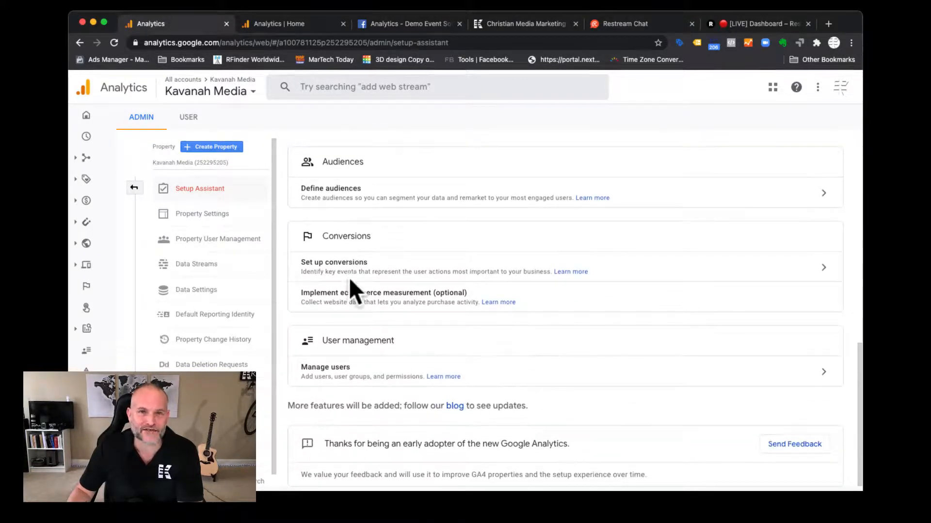
{"action": "scroll", "coordinate": [350, 280], "scroll_direction": "up", "scroll_amount": 18}
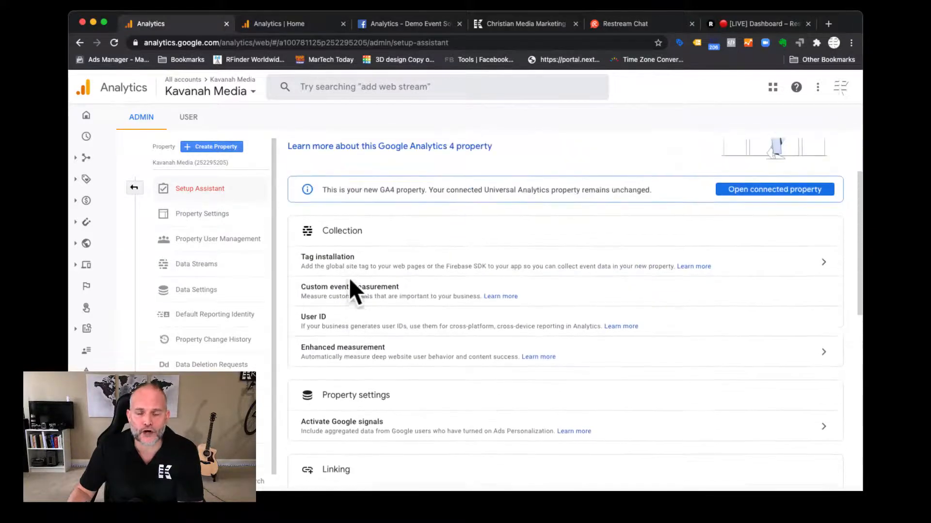
{"action": "scroll", "coordinate": [349, 278], "scroll_direction": "up", "scroll_amount": 2}
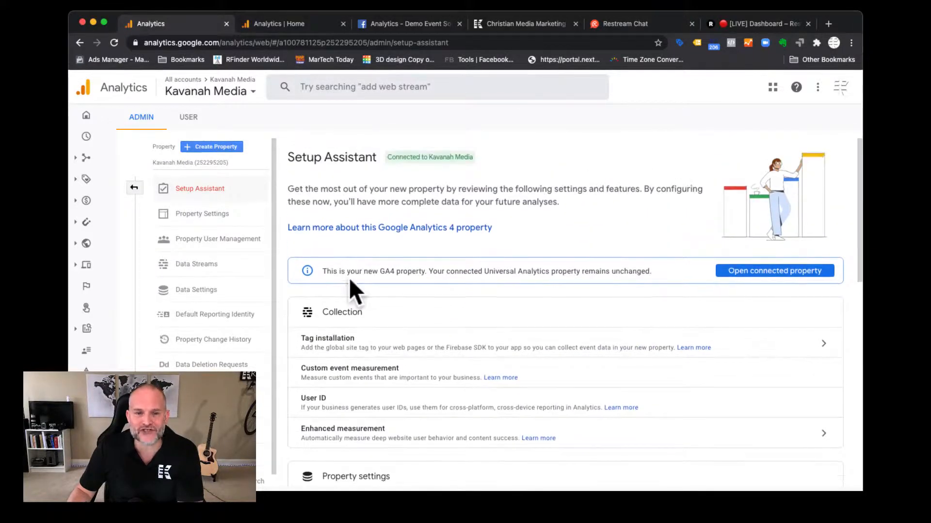